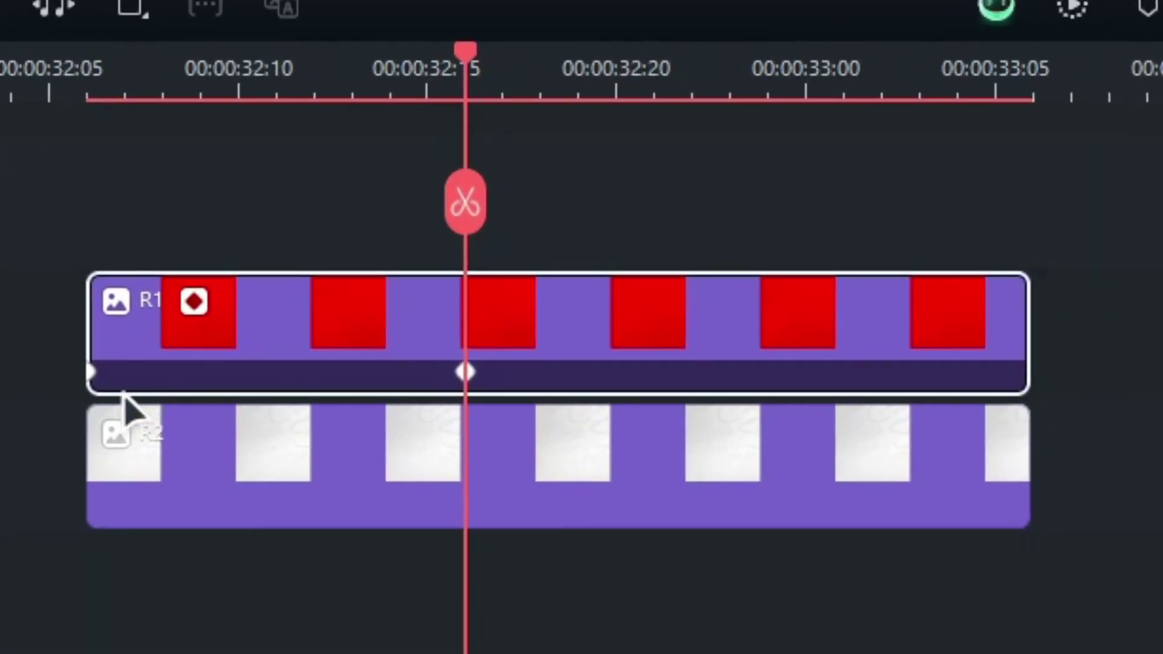
- Swap the order of the R1 clip's two keyframes, placing them at the clip start and at 00:00:32:19
{"action": "left_click", "coordinate": [519, 515]}
{"action": "left_click_drag", "start_coordinate": [251, 380], "coordinate": [290, 380]}
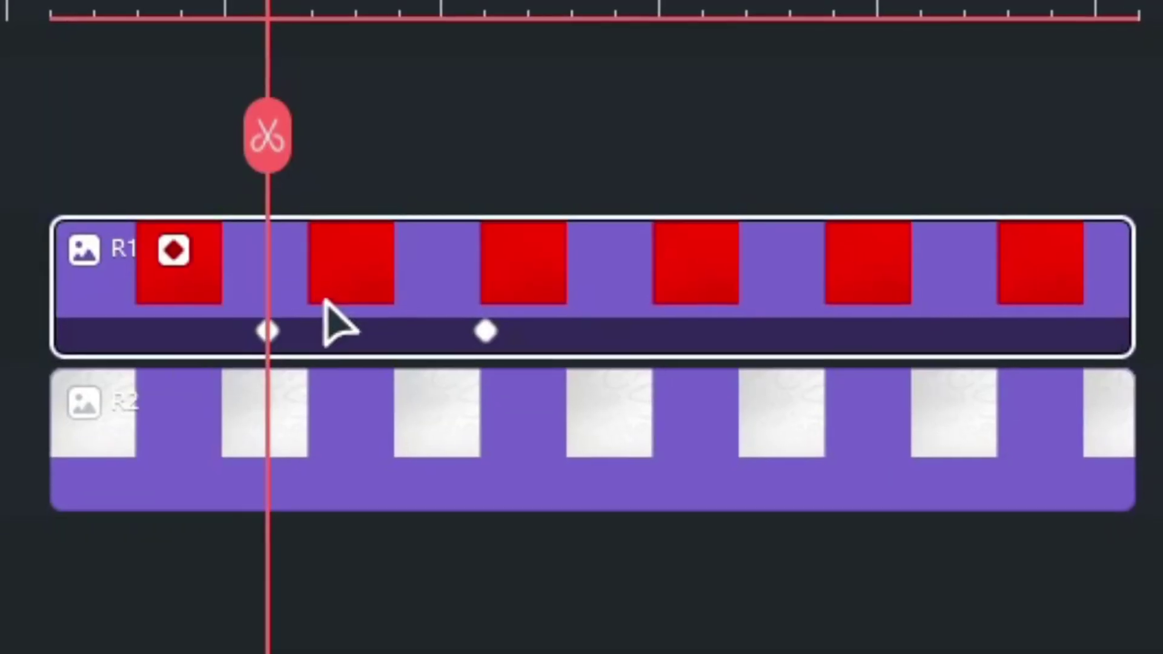
{"action": "left_click_drag", "start_coordinate": [269, 332], "coordinate": [627, 333]}
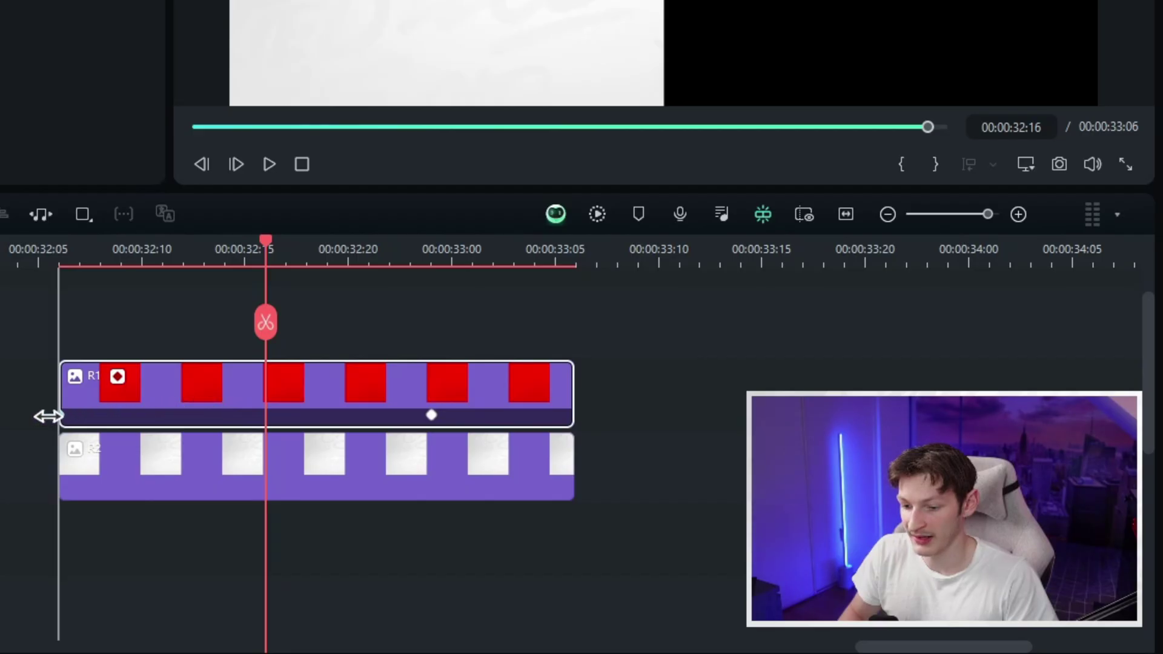
{"action": "left_click_drag", "start_coordinate": [48, 416], "coordinate": [50, 416]}
{"action": "left_click_drag", "start_coordinate": [432, 416], "coordinate": [320, 416]}
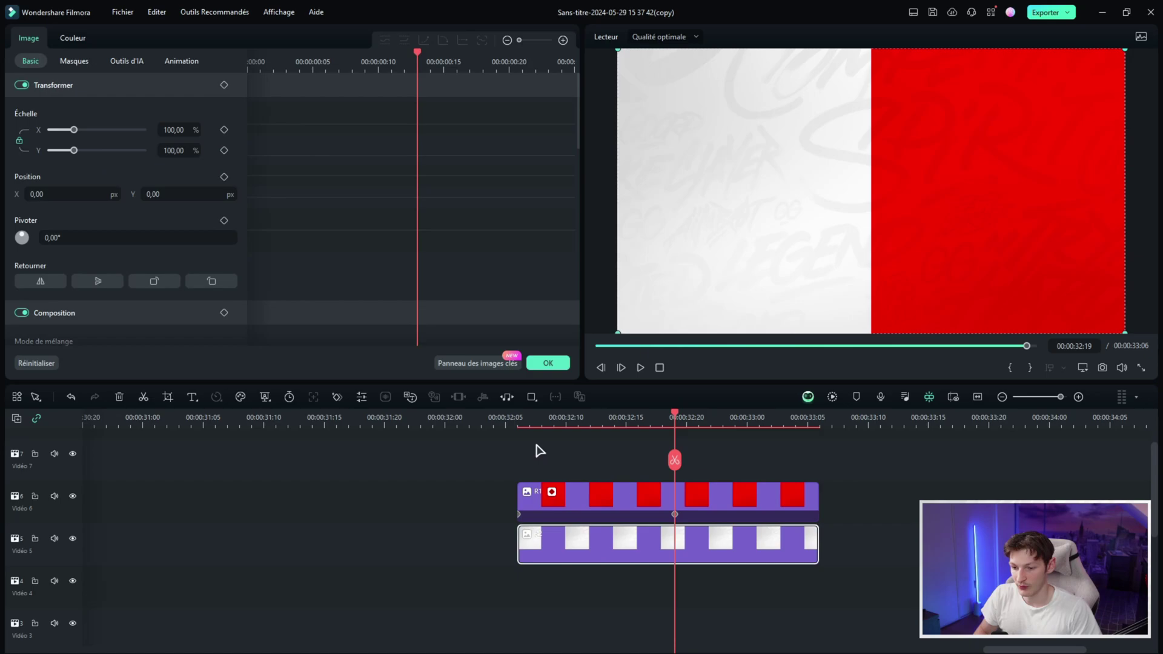
- Keyframe the R2 clip's transform at its start, and set Position X to -966 px at 00:00:32:15
{"action": "left_click", "coordinate": [520, 422]}
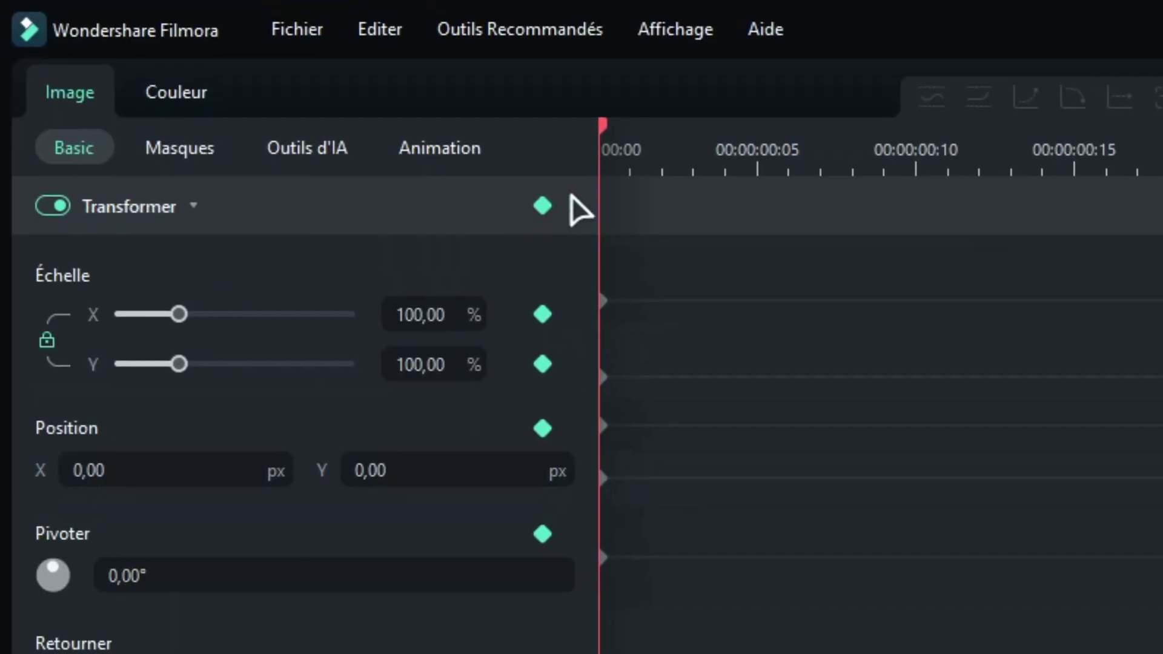
{"action": "left_click", "coordinate": [629, 417]}
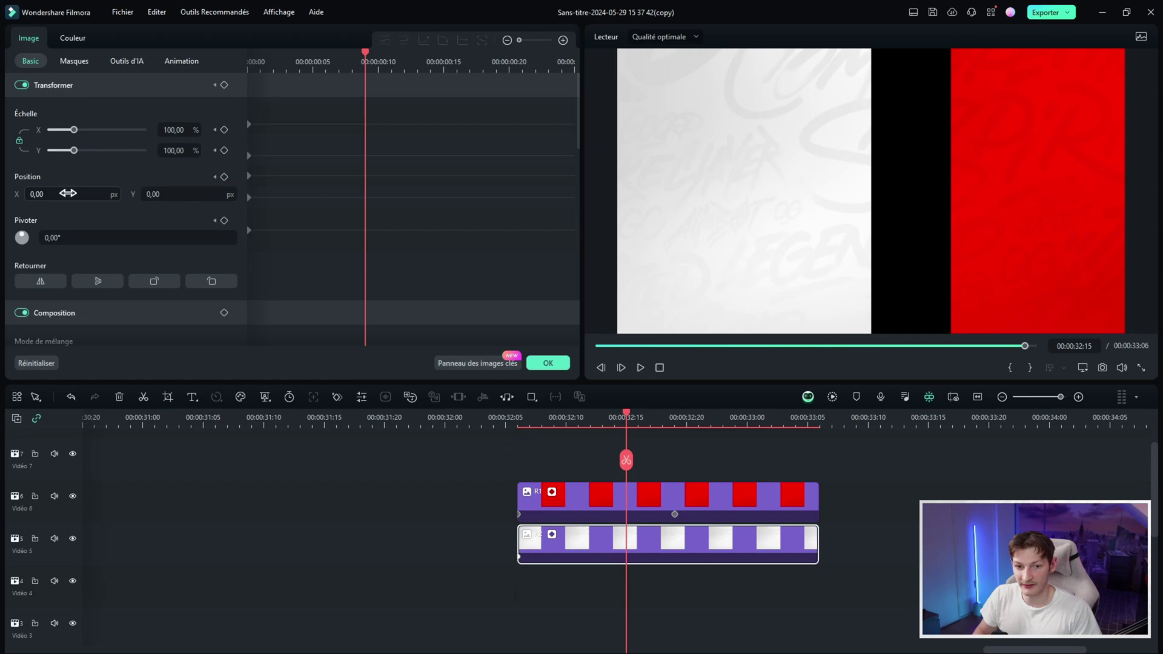
{"action": "left_click_drag", "start_coordinate": [68, 193], "coordinate": [24, 193]}
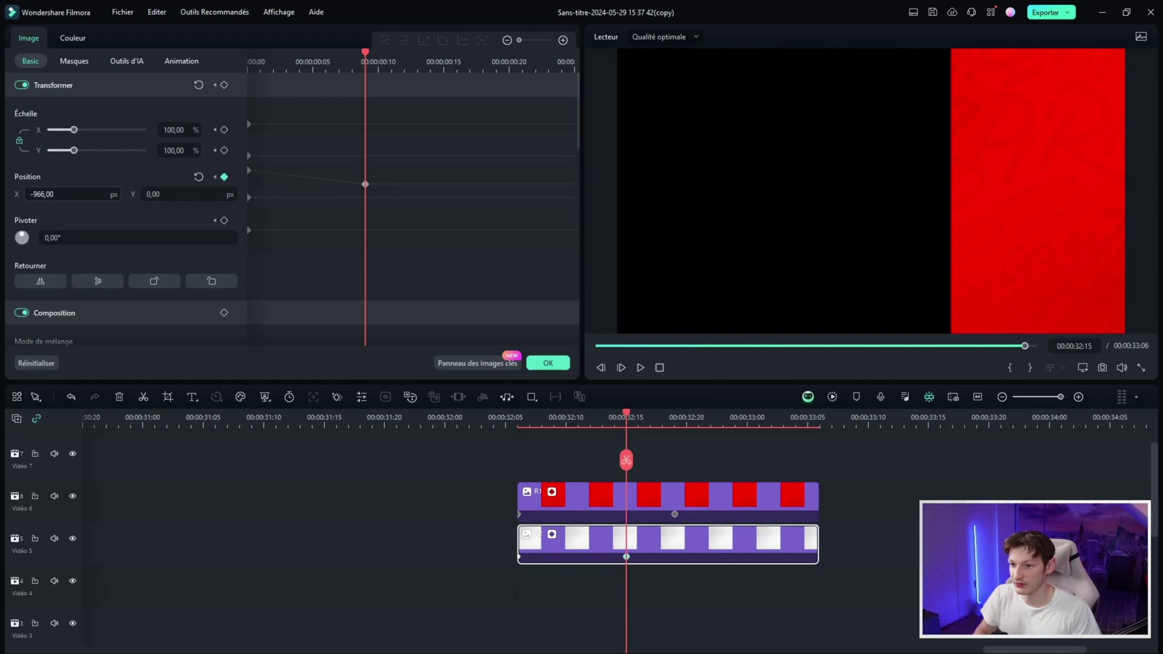
- Swap the R2 clip's two keyframes, placing them at 00:00:32:19 and at the clip start, and preview the motion
{"action": "left_click_drag", "start_coordinate": [519, 557], "coordinate": [675, 557]}
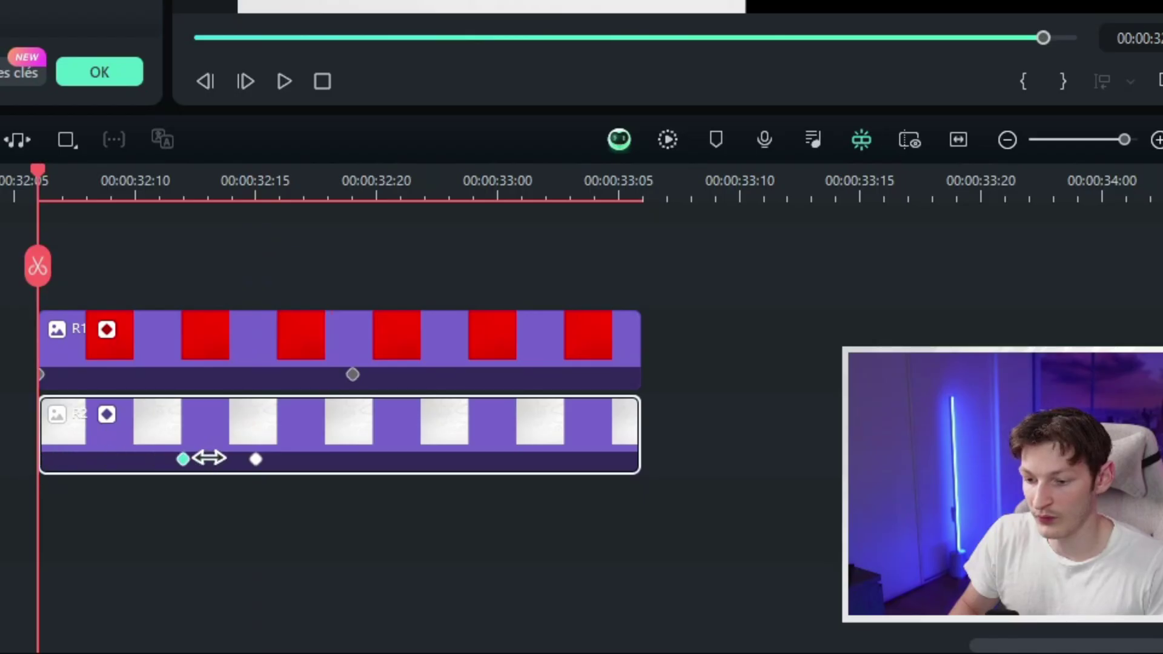
{"action": "left_click", "coordinate": [626, 558]}
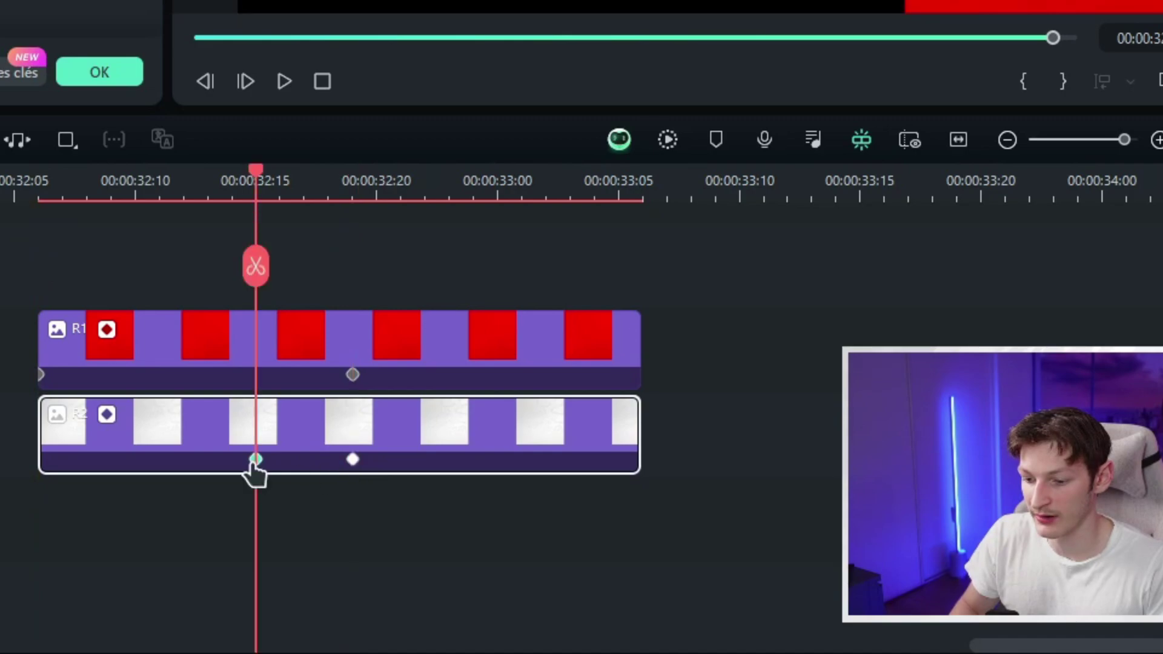
{"action": "left_click", "coordinate": [43, 462]}
{"action": "left_click", "coordinate": [201, 543]}
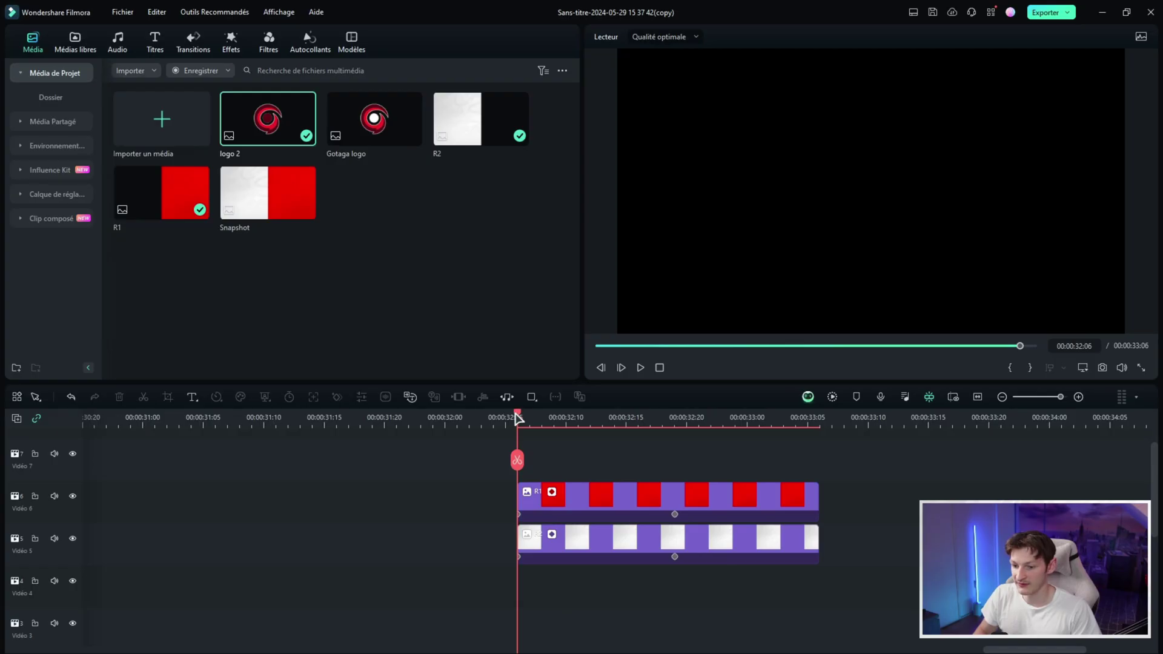
{"action": "left_click_drag", "start_coordinate": [519, 418], "coordinate": [684, 426]}
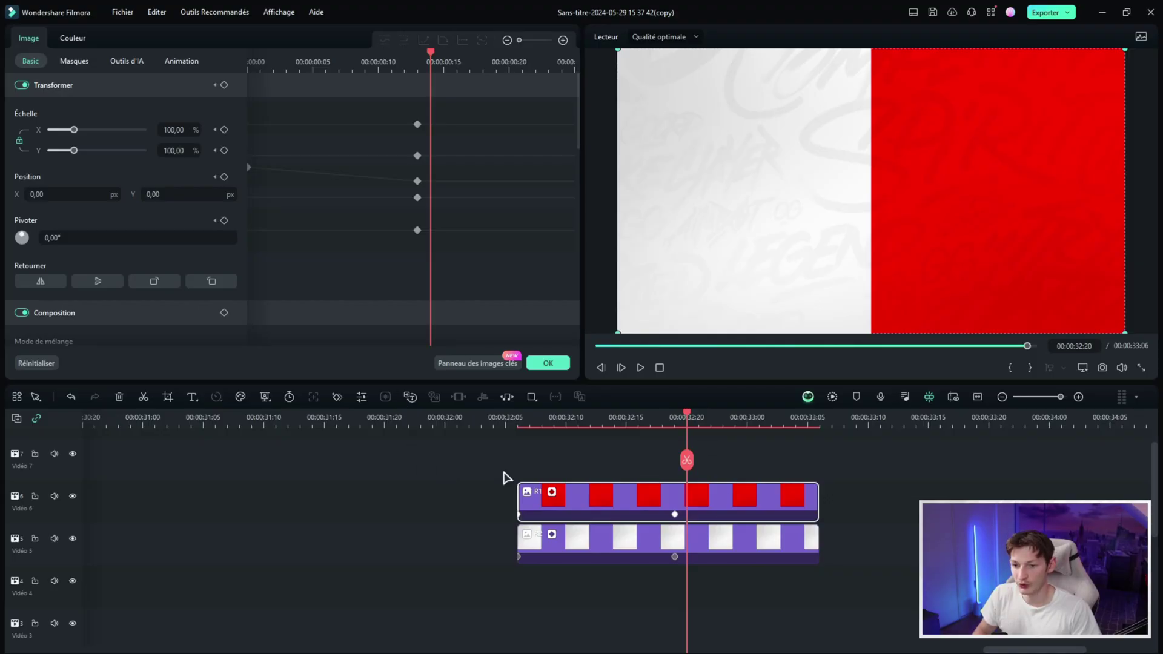
- Set the R1 clip's ending transform keyframes to Courbe continue interpolation
{"action": "left_click_drag", "start_coordinate": [449, 271], "coordinate": [402, 122]}
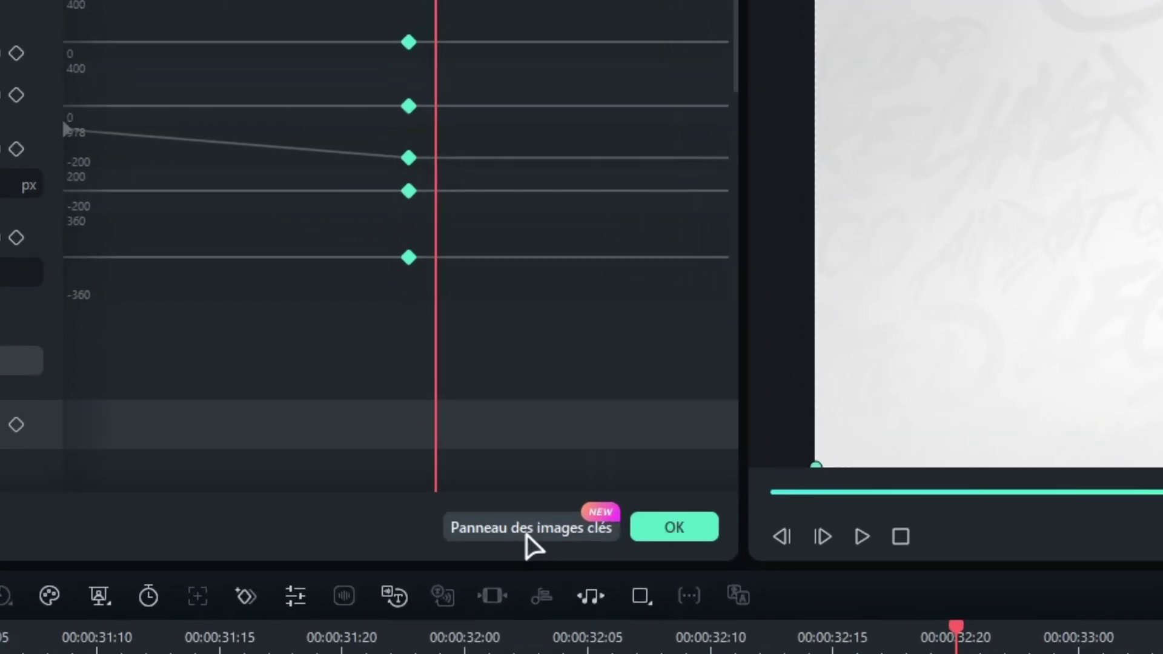
{"action": "left_click", "coordinate": [474, 364]}
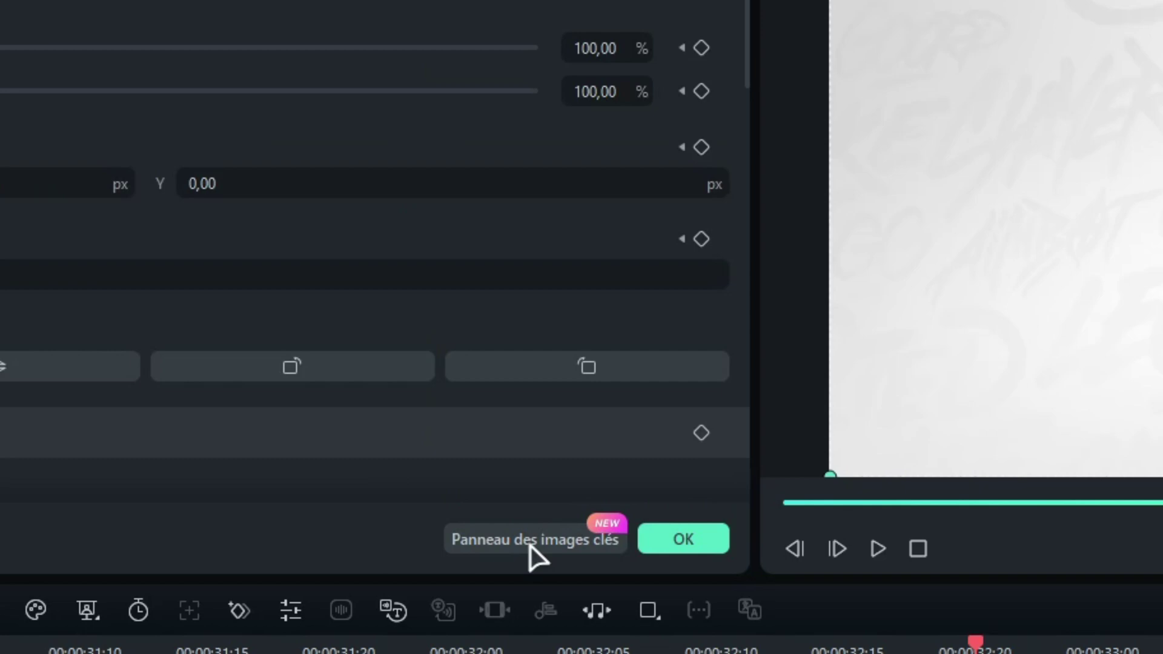
{"action": "left_click", "coordinate": [553, 541]}
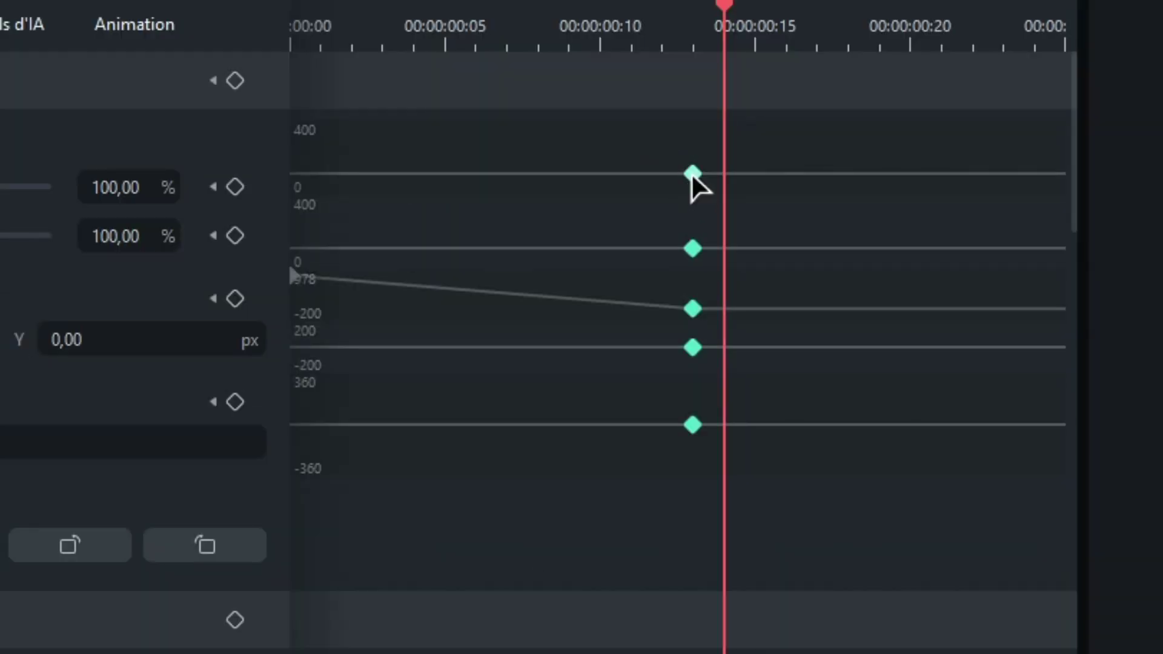
{"action": "right_click", "coordinate": [692, 175]}
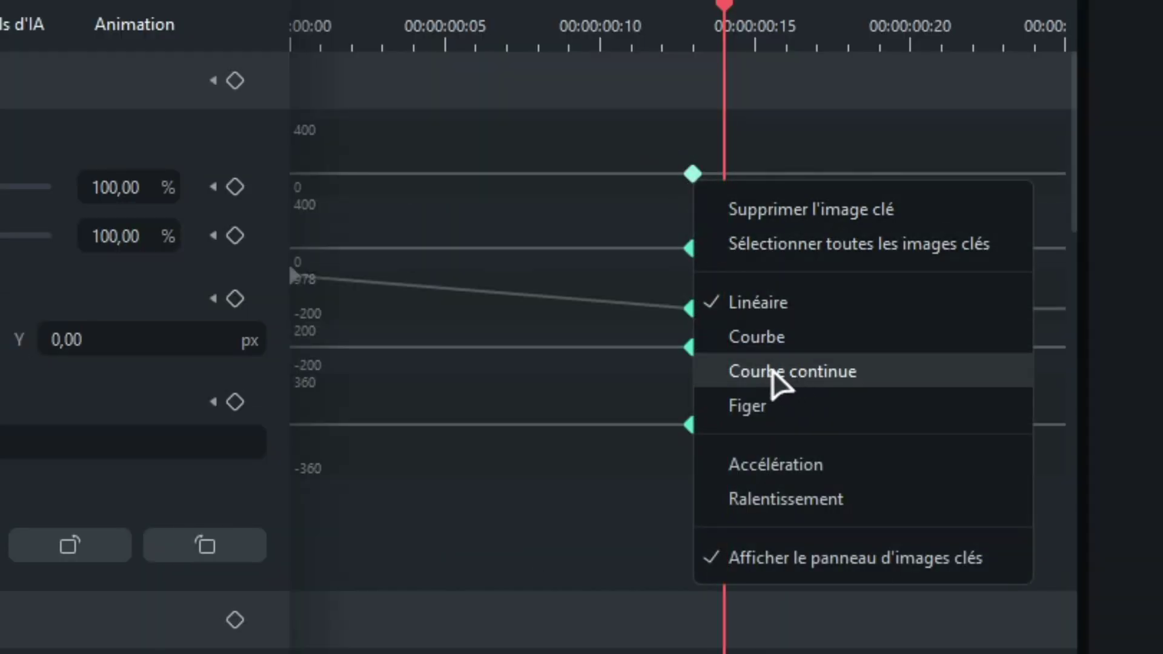
{"action": "left_click", "coordinate": [774, 372]}
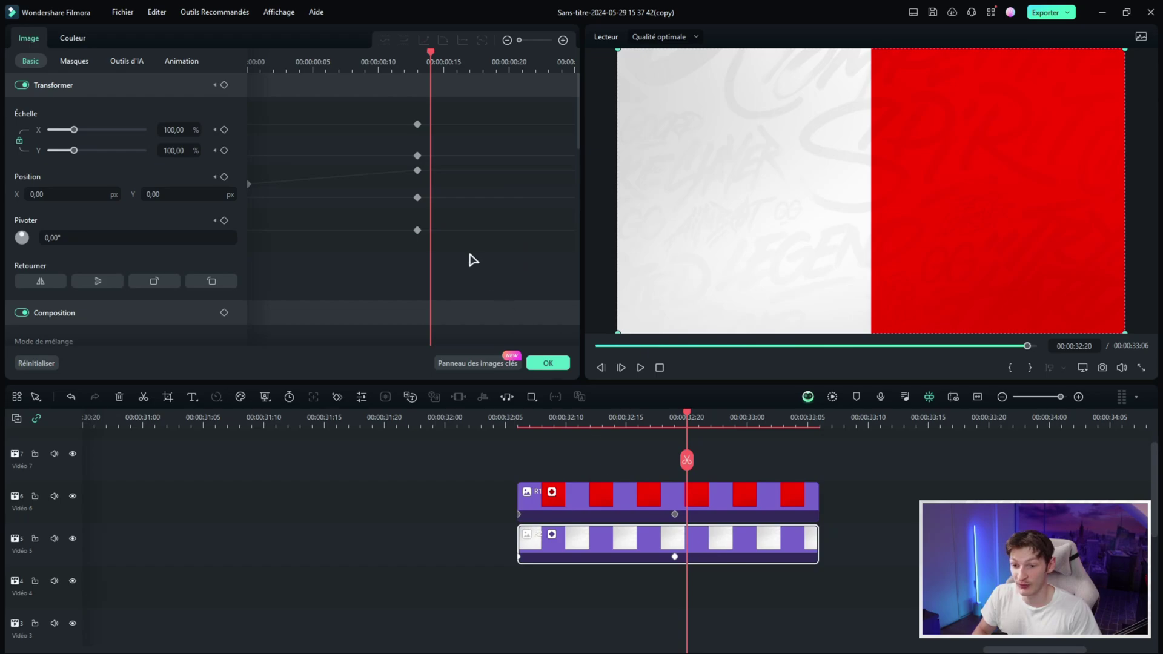
- Apply Courbe continue interpolation to the R2 clip's ending transform keyframes, accept the settings and play the animation
{"action": "left_click_drag", "start_coordinate": [422, 211], "coordinate": [416, 124]}
{"action": "right_click", "coordinate": [416, 124]}
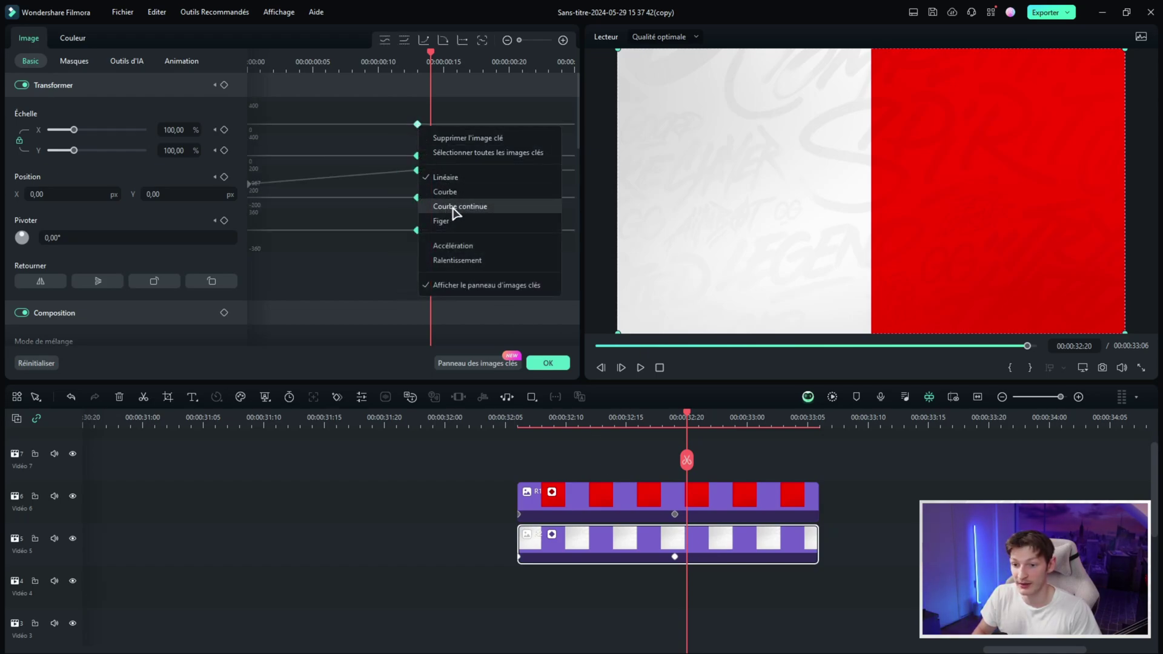
{"action": "left_click", "coordinate": [447, 208]}
{"action": "left_click", "coordinate": [548, 363]}
{"action": "key", "text": "space"}
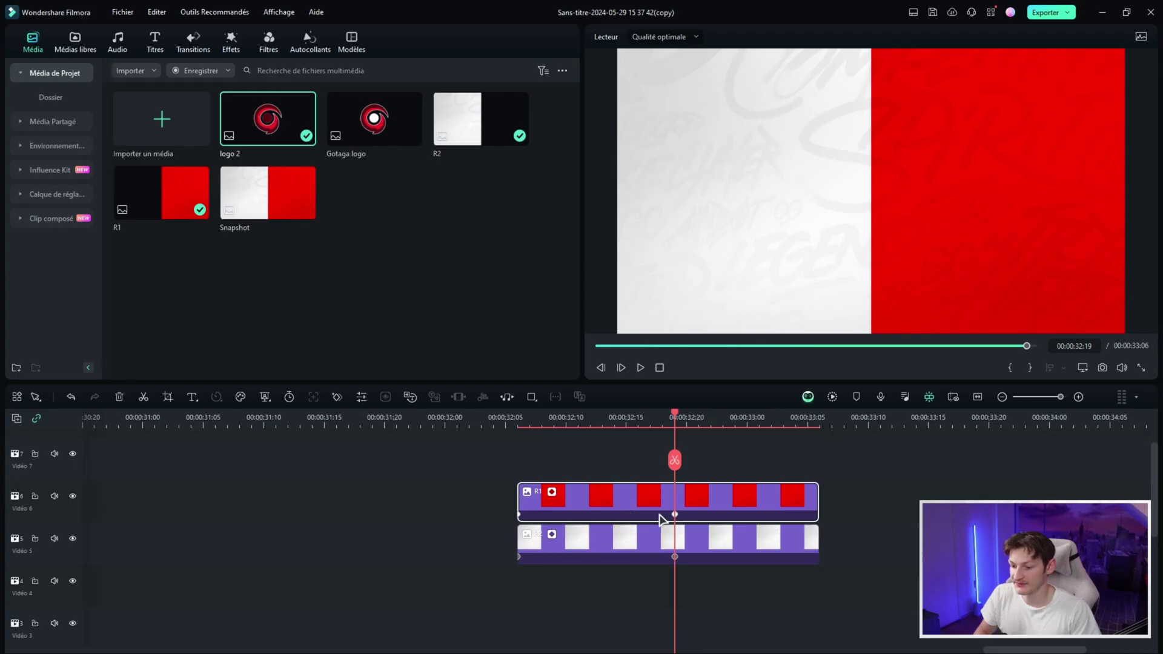
- Move the ending keyframes of both the R1 and R2 clips to 00:00:32:12 and preview the faster motion
{"action": "left_click_drag", "start_coordinate": [589, 520], "coordinate": [590, 520]}
{"action": "left_click_drag", "start_coordinate": [674, 559], "coordinate": [589, 560]}
{"action": "left_click_drag", "start_coordinate": [674, 418], "coordinate": [721, 437]}
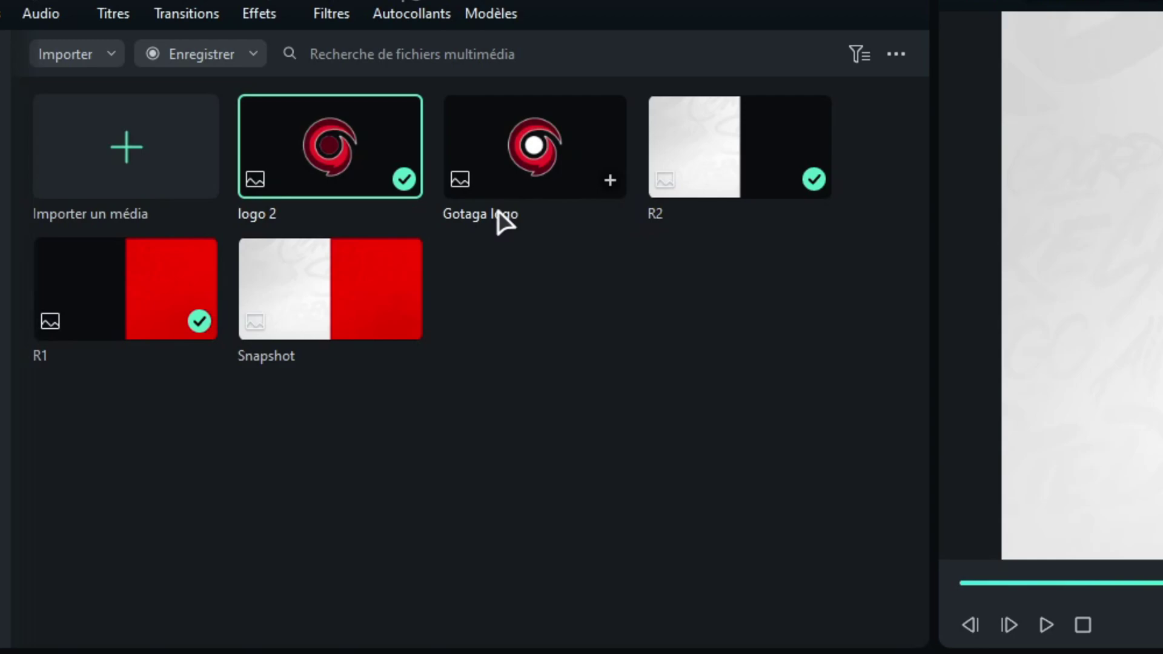
- Place logo 2 on a track above R1 and R2 at matching length, and keyframe its transform at 0% scale at 00:00:32:08
{"action": "left_click_drag", "start_coordinate": [300, 135], "coordinate": [606, 430]}
{"action": "left_click_drag", "start_coordinate": [184, 198], "coordinate": [98, 267]}
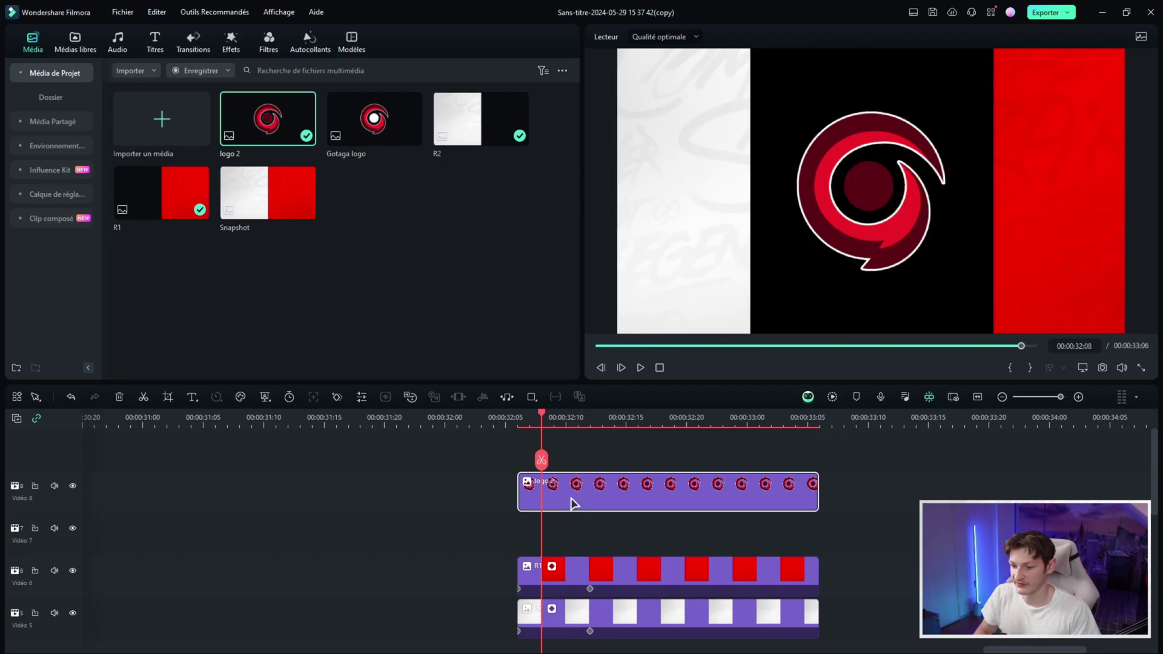
{"action": "double_click", "coordinate": [572, 503]}
{"action": "left_click_drag", "start_coordinate": [74, 130], "coordinate": [1, 150]}
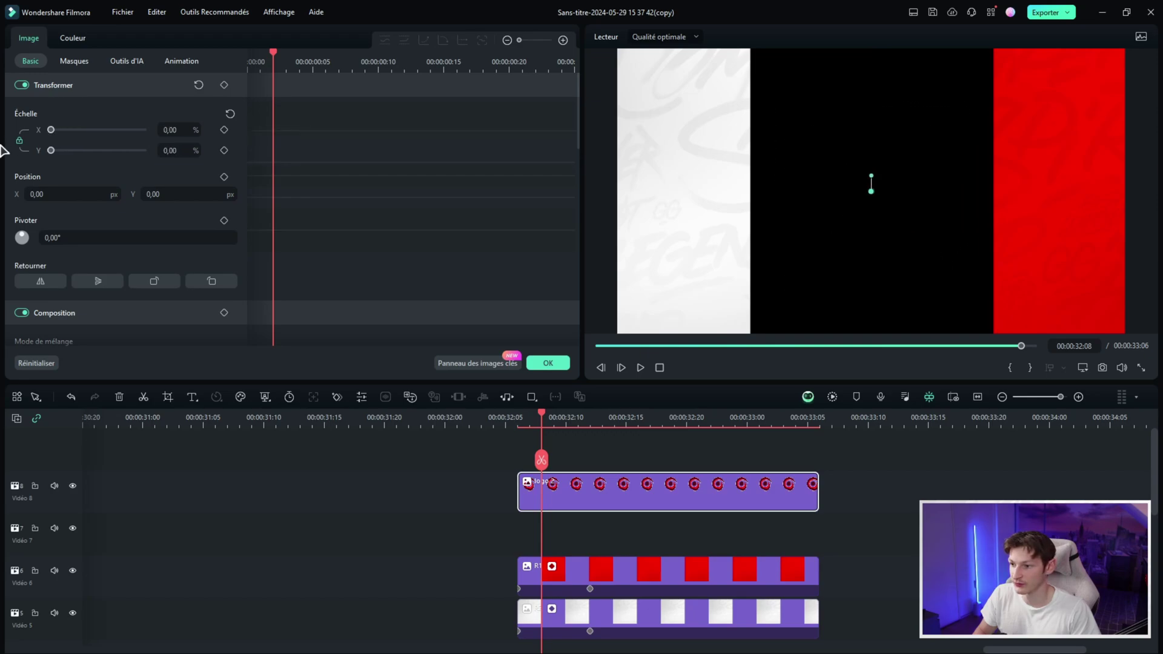
{"action": "left_click", "coordinate": [224, 85]}
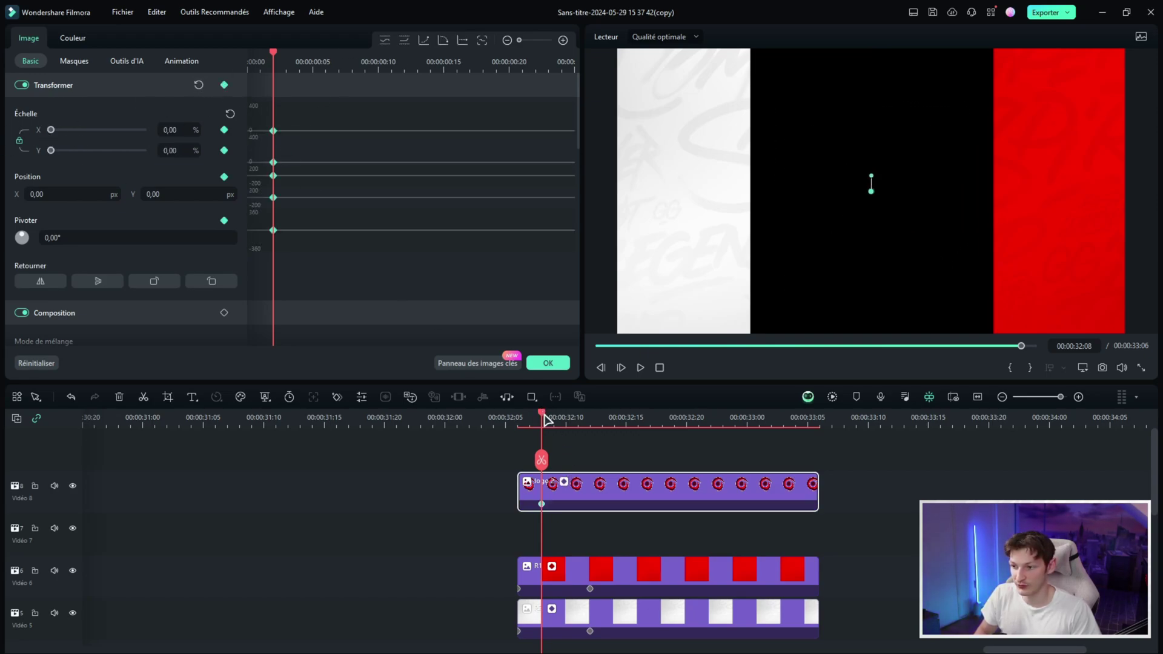
- Set logo 2's scale to 63.16% at 00:00:32:12, apply curved interpolation to those scale keyframes and preview the result
{"action": "left_click_drag", "start_coordinate": [547, 420], "coordinate": [590, 419]}
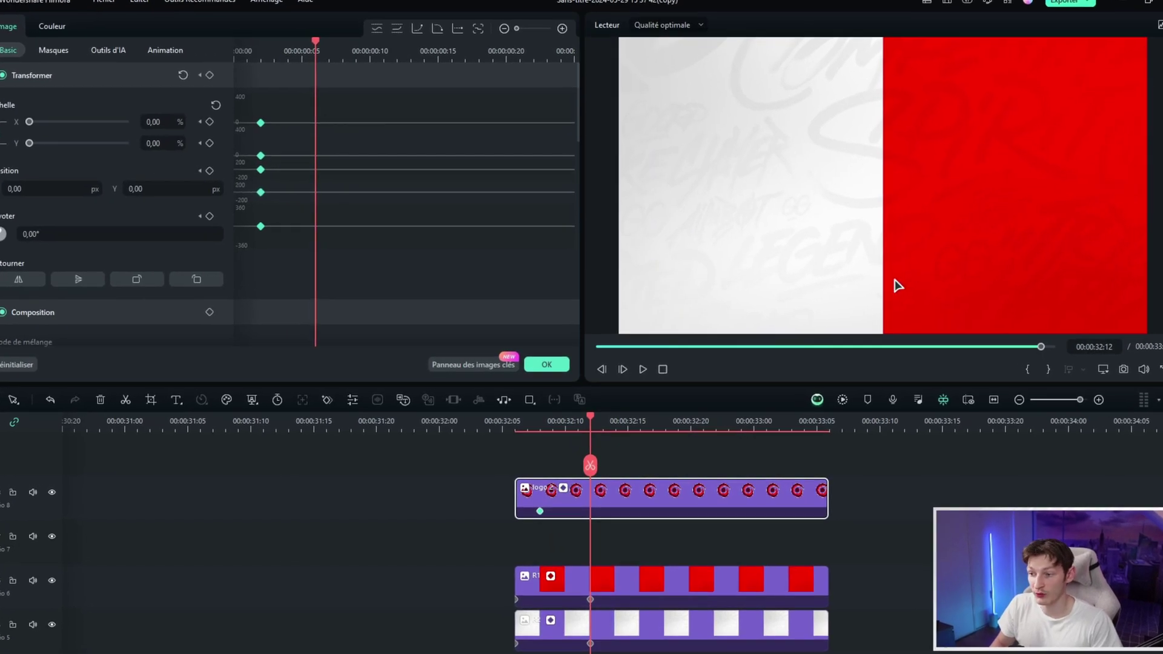
{"action": "left_click_drag", "start_coordinate": [29, 122], "coordinate": [19, 114]}
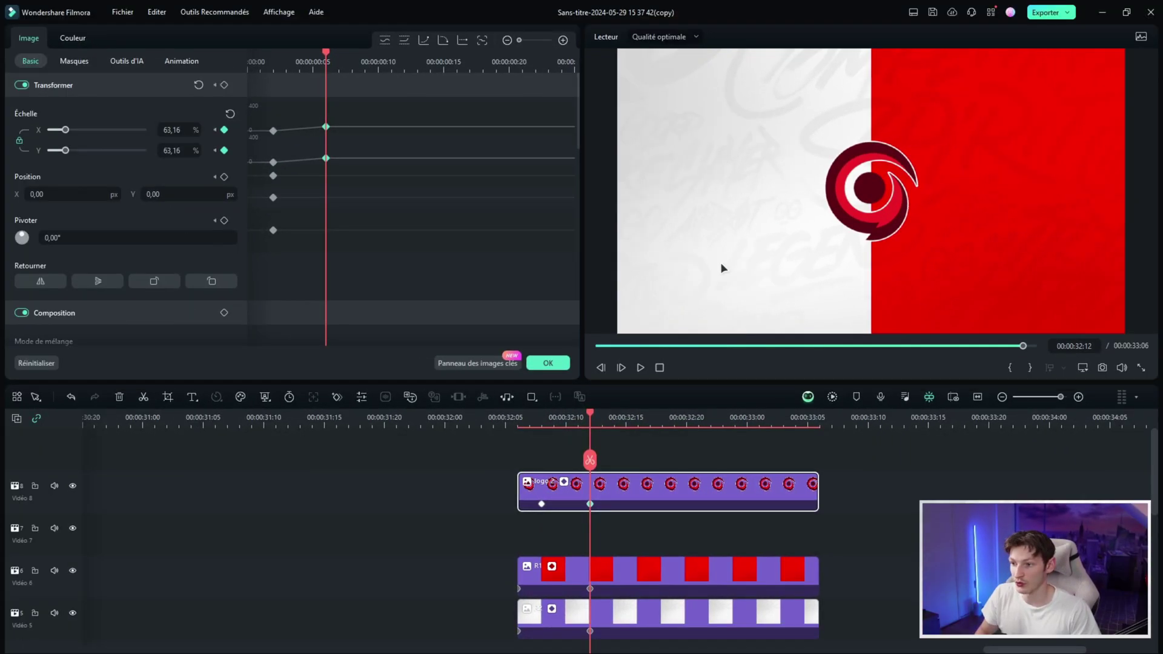
{"action": "left_click_drag", "start_coordinate": [260, 105], "coordinate": [409, 302]}
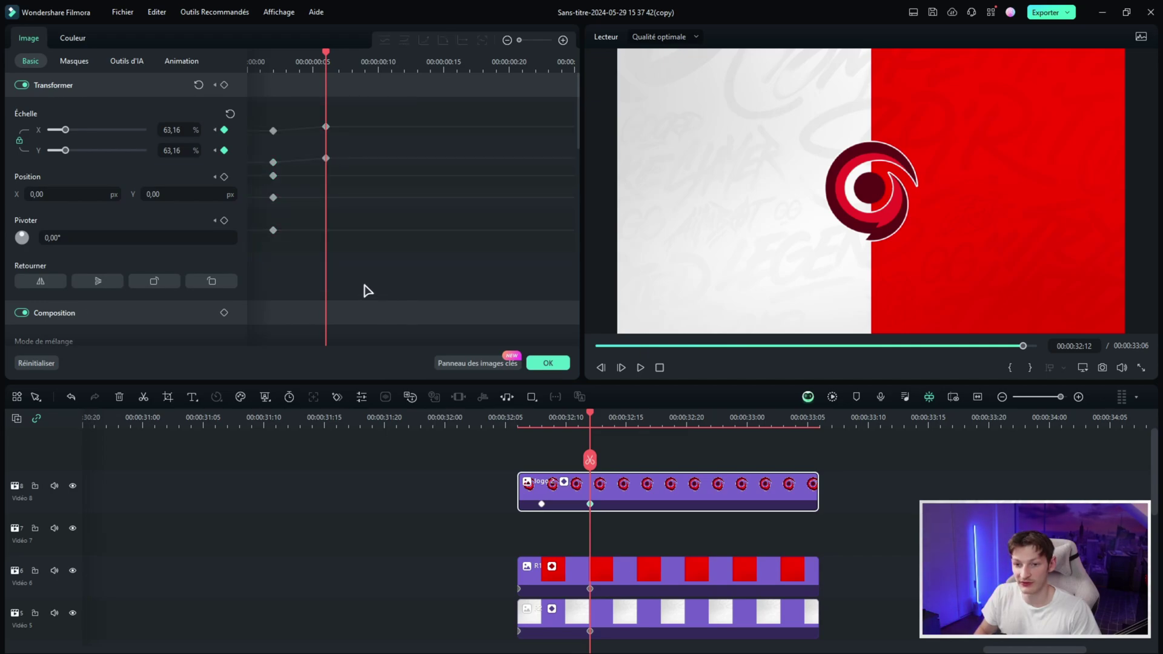
{"action": "left_click_drag", "start_coordinate": [358, 216], "coordinate": [321, 110]}
{"action": "right_click", "coordinate": [327, 126]}
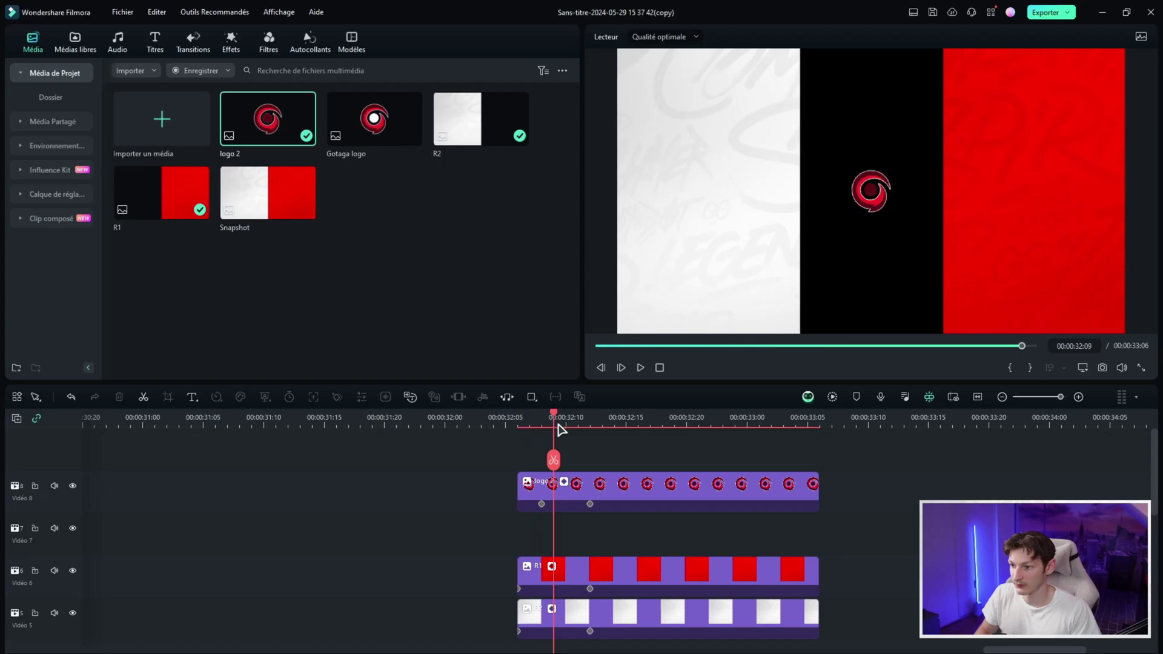
{"action": "left_click_drag", "start_coordinate": [558, 426], "coordinate": [596, 426]}
- Add a transform keyframe to logo 2 at 00:00:32:17 and set its scale to 97.37% at 00:00:32:22
{"action": "left_click", "coordinate": [668, 488]}
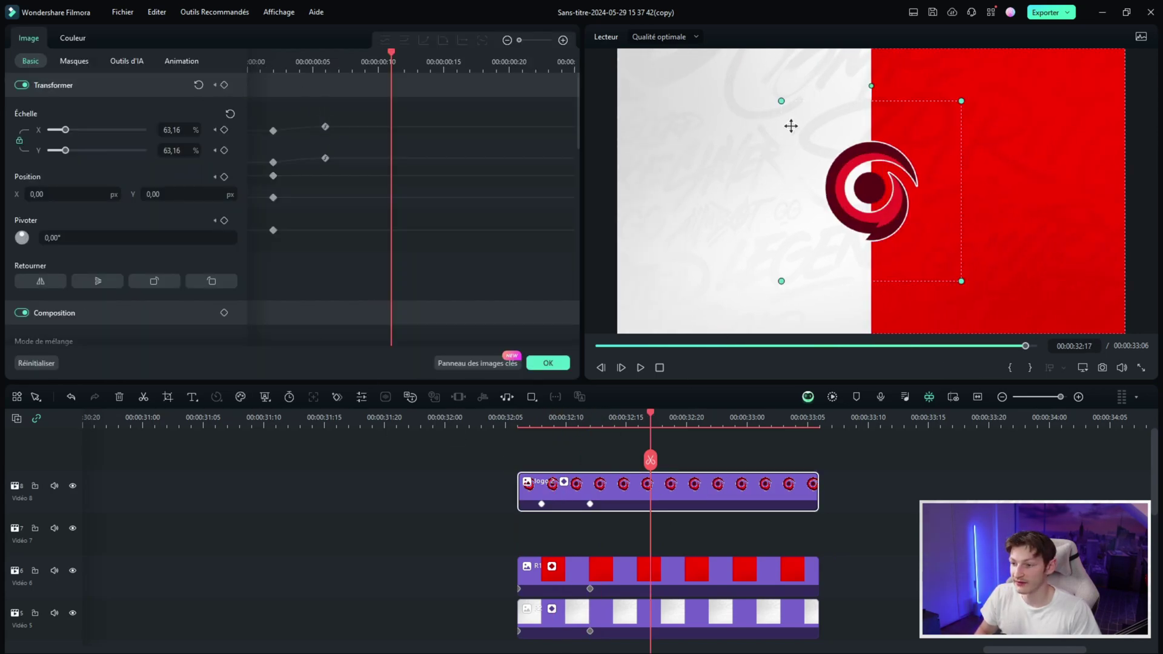
{"action": "left_click", "coordinate": [224, 86]}
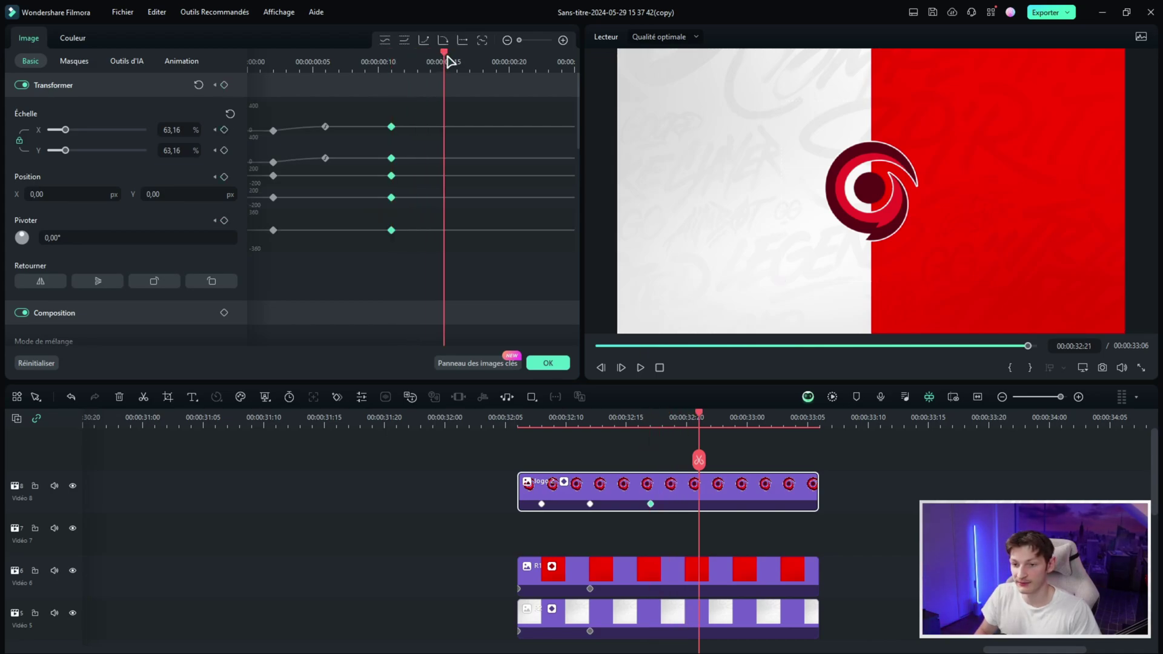
{"action": "left_click_drag", "start_coordinate": [65, 130], "coordinate": [74, 130]}
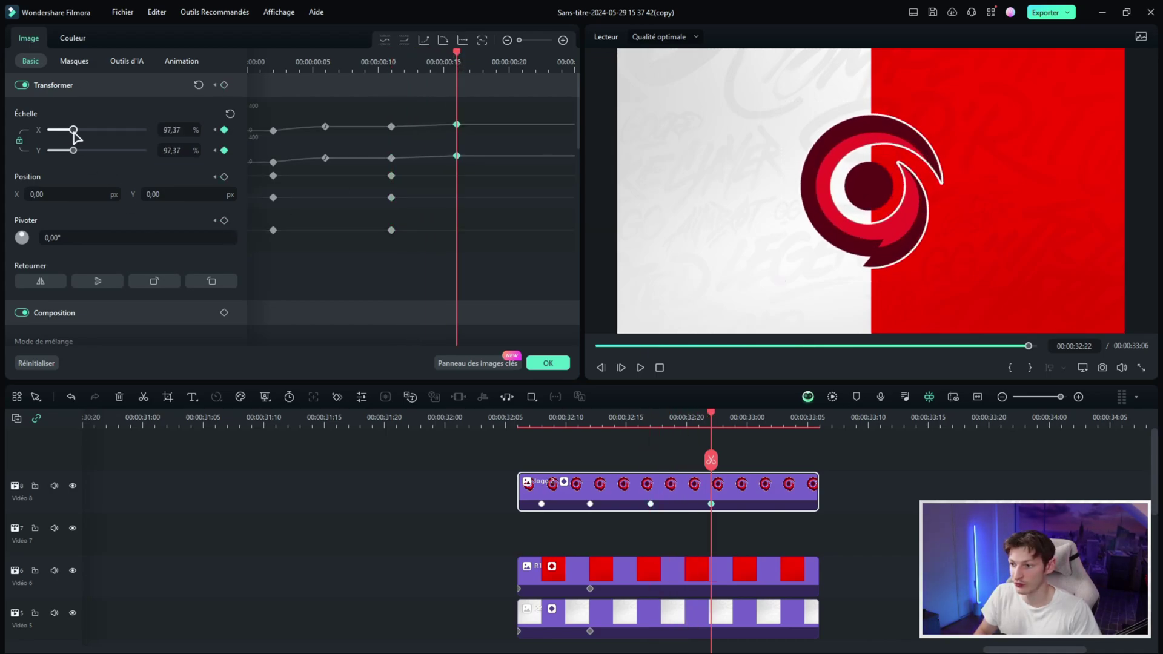
- Apply curved interpolation to logo 2's scale keyframes at 00:00:32:22, accept the settings and preview the animation
{"action": "right_click", "coordinate": [458, 158]}
{"action": "left_click", "coordinate": [506, 254]}
{"action": "left_click", "coordinate": [558, 363]}
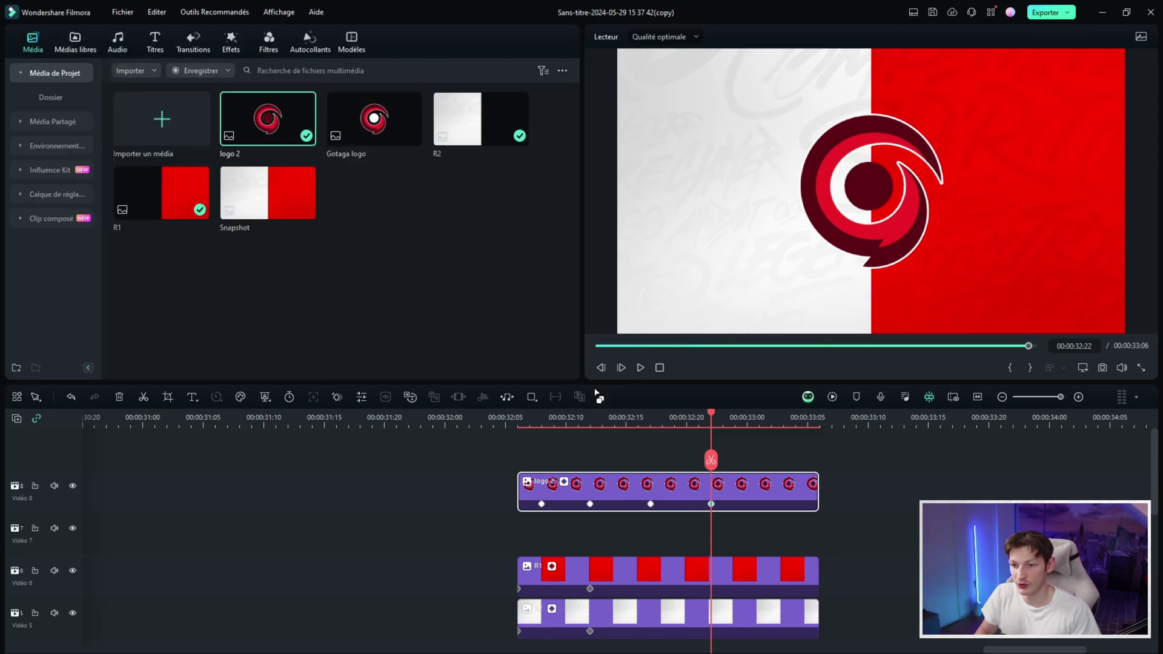
{"action": "left_click", "coordinate": [533, 423]}
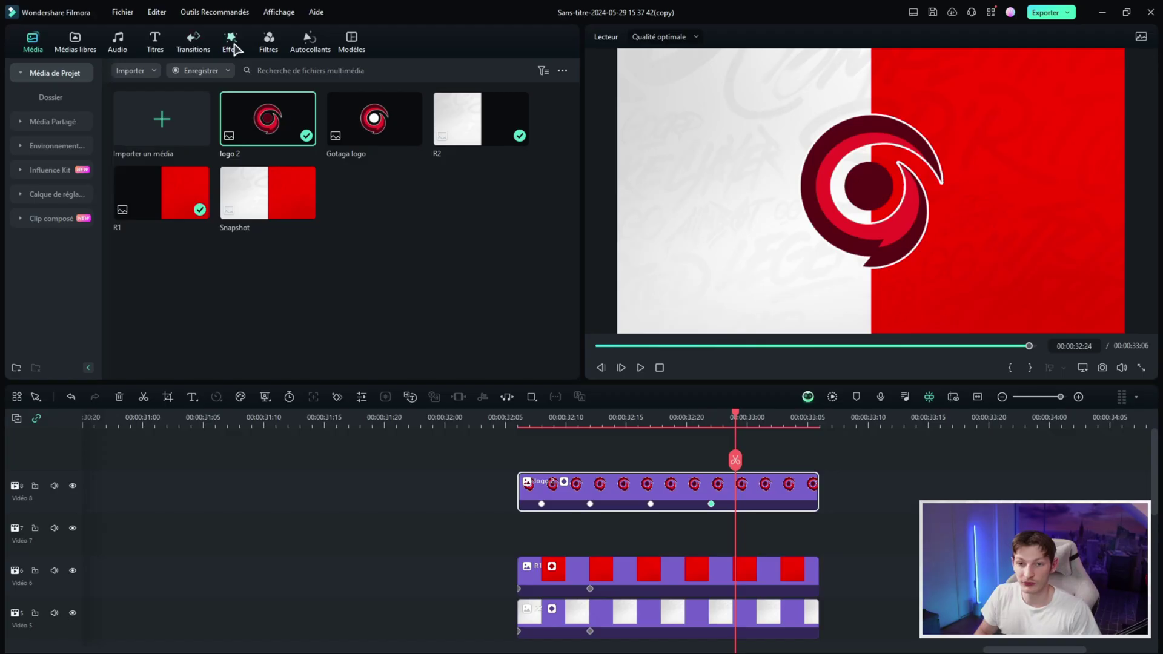
- Search the effects for "doux", apply the Doux effect to the logo 2 clip and preview it
{"action": "left_click", "coordinate": [233, 43]}
{"action": "left_click", "coordinate": [152, 70]}
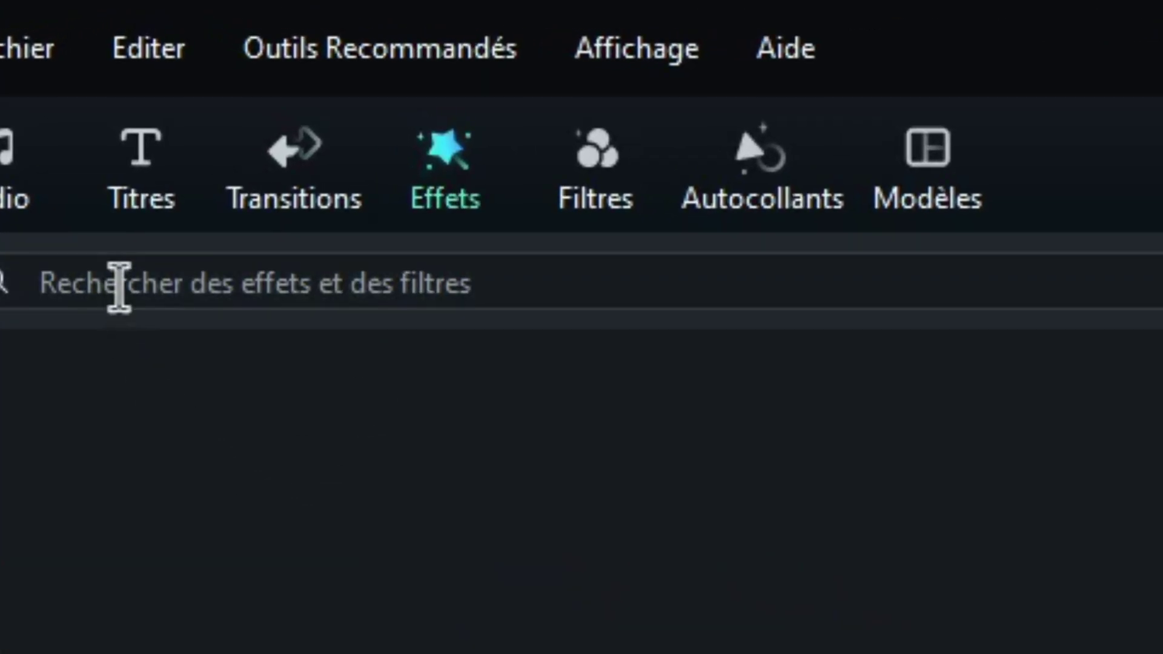
{"action": "type", "text": "doux"}
{"action": "key", "text": "Return"}
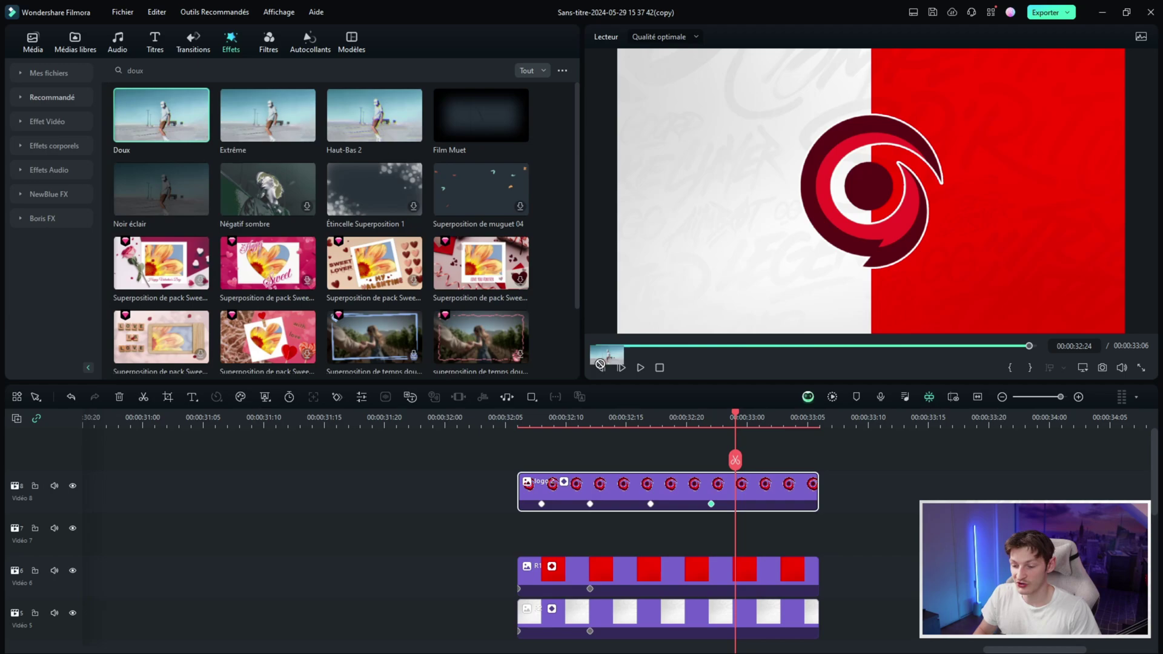
{"action": "left_click_drag", "start_coordinate": [600, 364], "coordinate": [660, 492]}
{"action": "left_click_drag", "start_coordinate": [522, 419], "coordinate": [703, 445]}
{"action": "left_click_drag", "start_coordinate": [703, 446], "coordinate": [738, 446]}
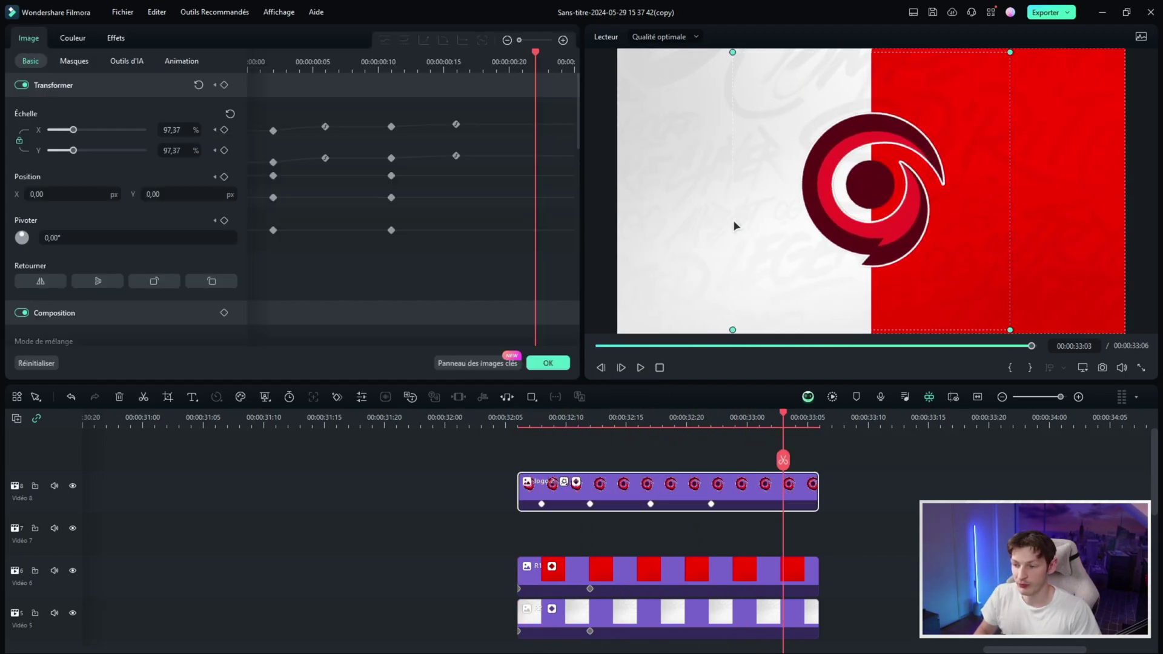
- Set the Doux effect's Fréquence to 1.74, Position X to 0.14 and Position Y to 0.08, and preview the logo
{"action": "left_click", "coordinate": [115, 38]}
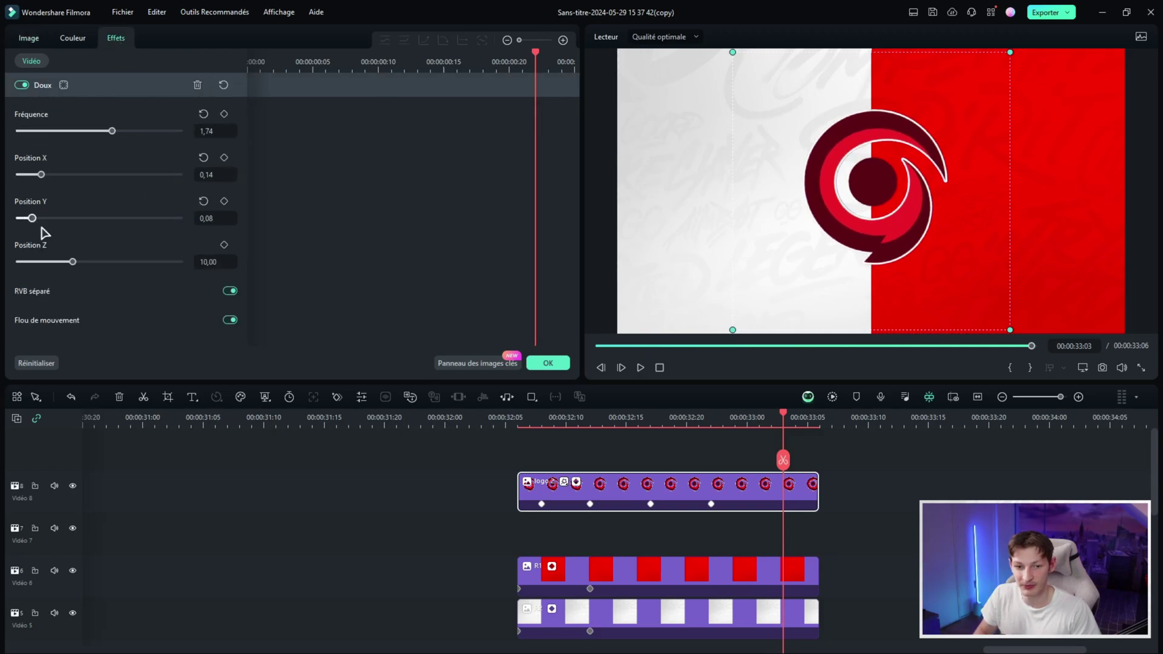
{"action": "left_click", "coordinate": [549, 363]}
{"action": "left_click_drag", "start_coordinate": [519, 418], "coordinate": [784, 455]}
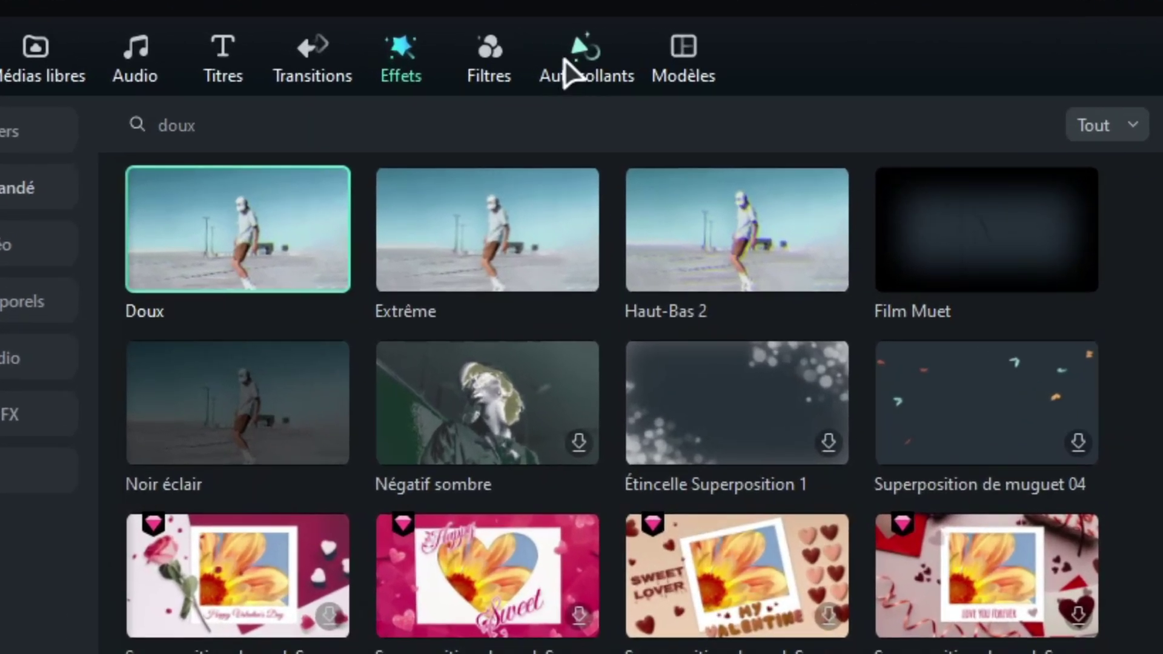
- Search the stickers for "feu" and add the fire ring sticker to the track between the logo and the red panel
{"action": "left_click", "coordinate": [566, 67]}
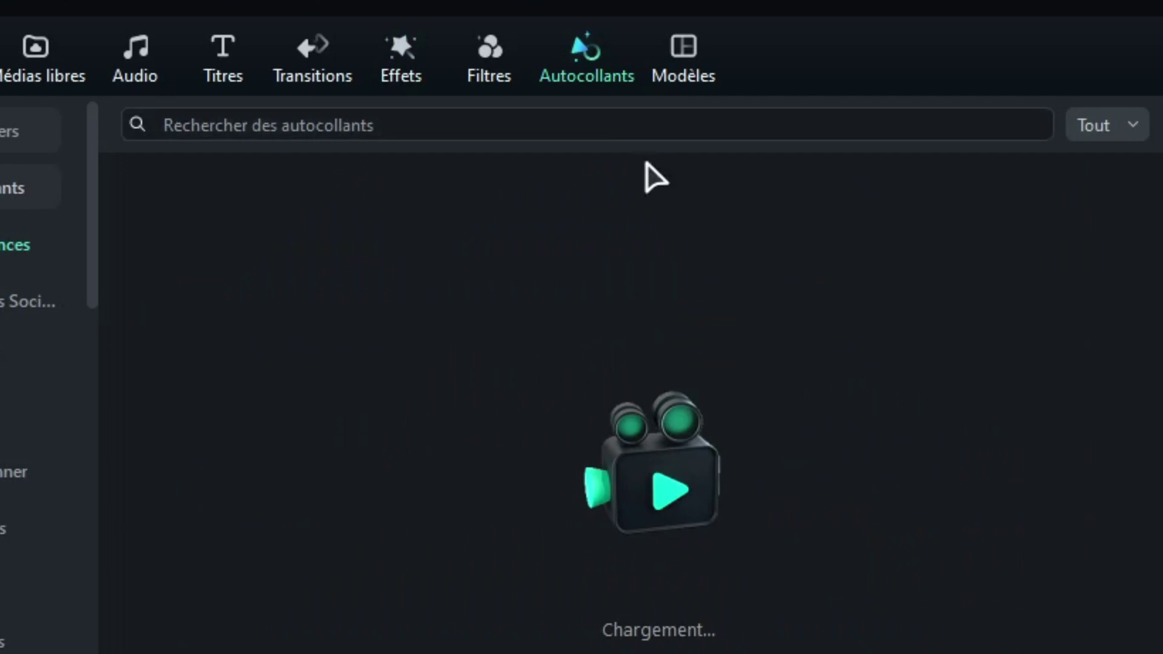
{"action": "left_click", "coordinate": [195, 130]}
{"action": "type", "text": "feu"}
{"action": "key", "text": "Return"}
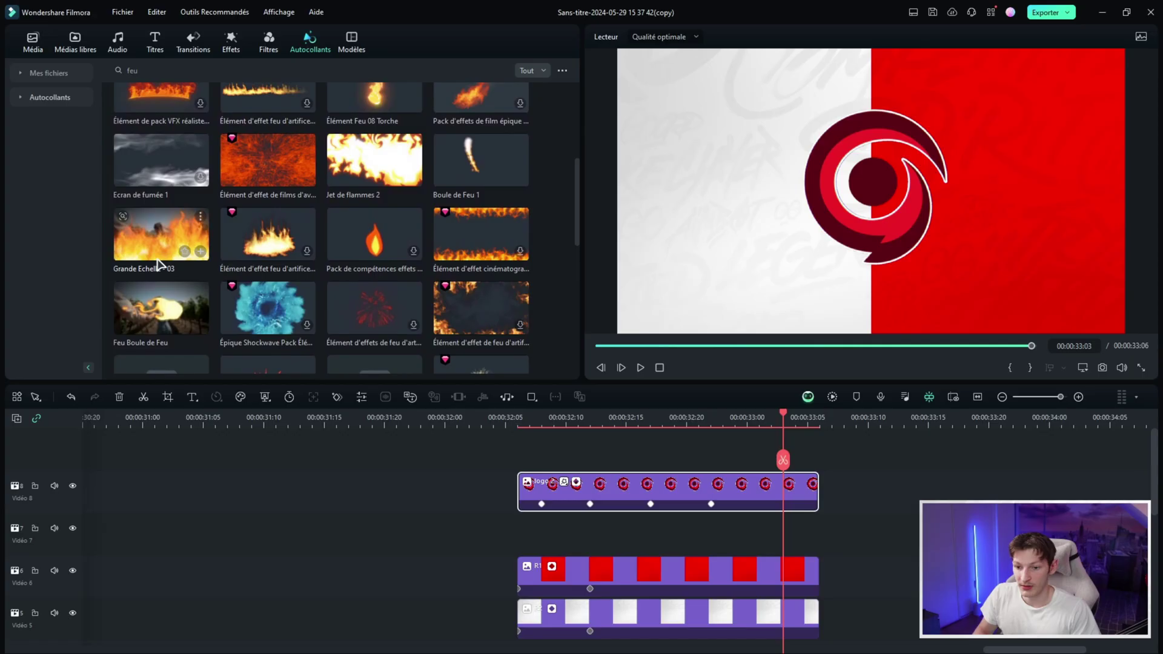
{"action": "scroll", "coordinate": [363, 255], "scroll_direction": "down", "scroll_amount": 2}
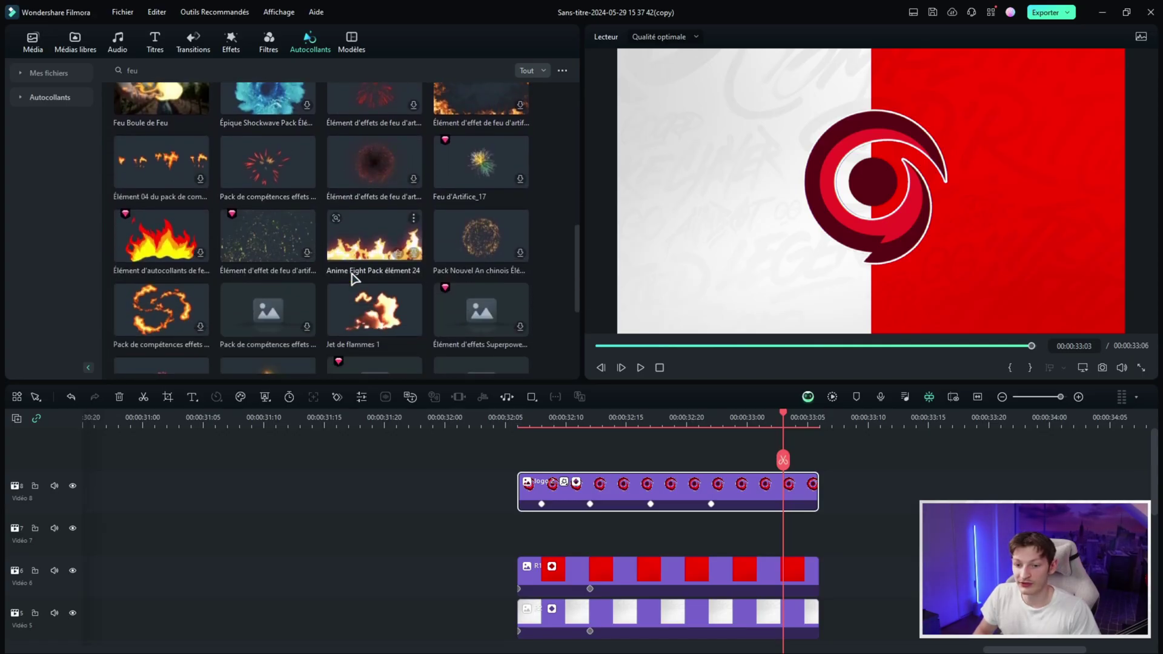
{"action": "scroll", "coordinate": [355, 277], "scroll_direction": "down", "scroll_amount": 1}
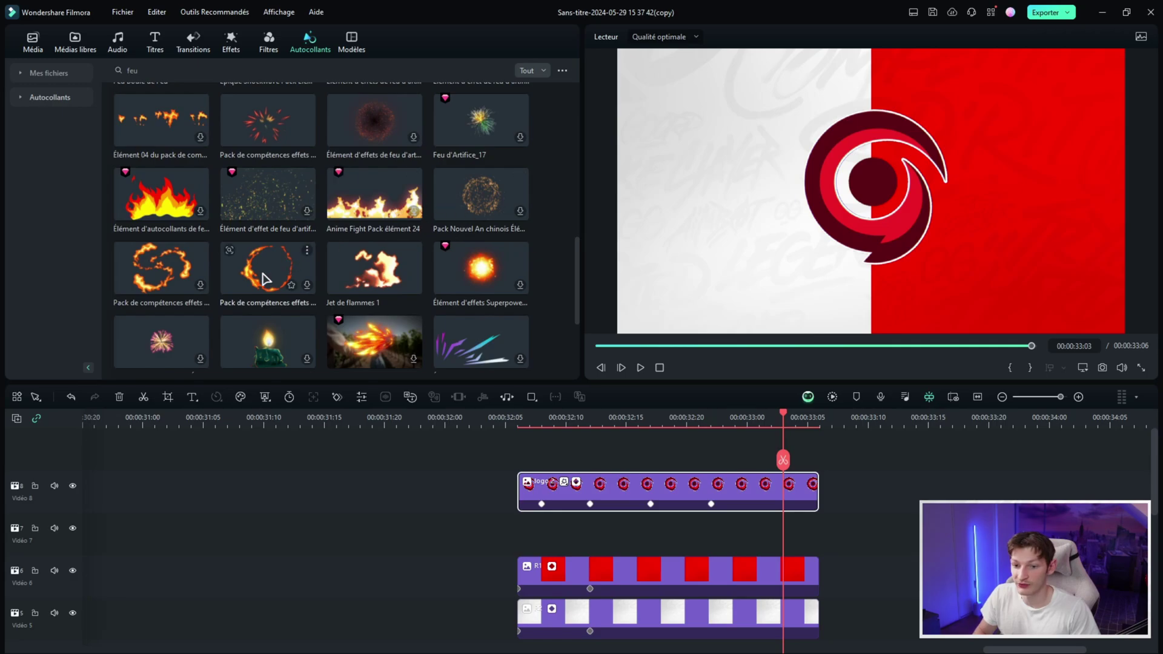
{"action": "left_click_drag", "start_coordinate": [262, 279], "coordinate": [581, 526]}
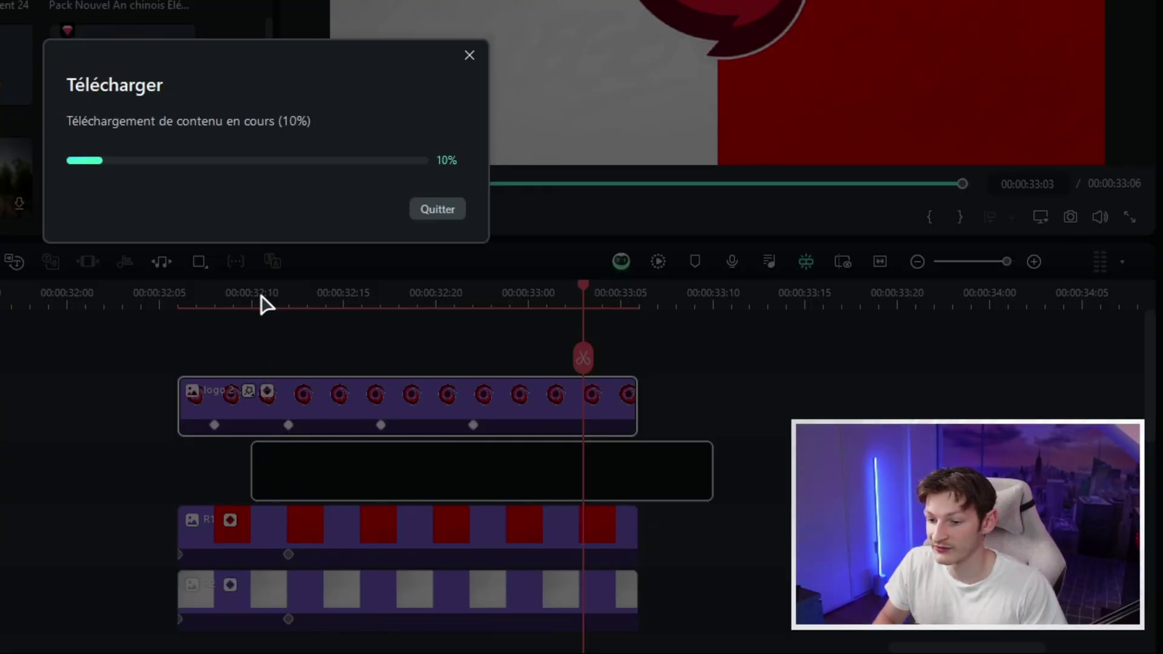
{"action": "left_click_drag", "start_coordinate": [261, 297], "coordinate": [643, 354]}
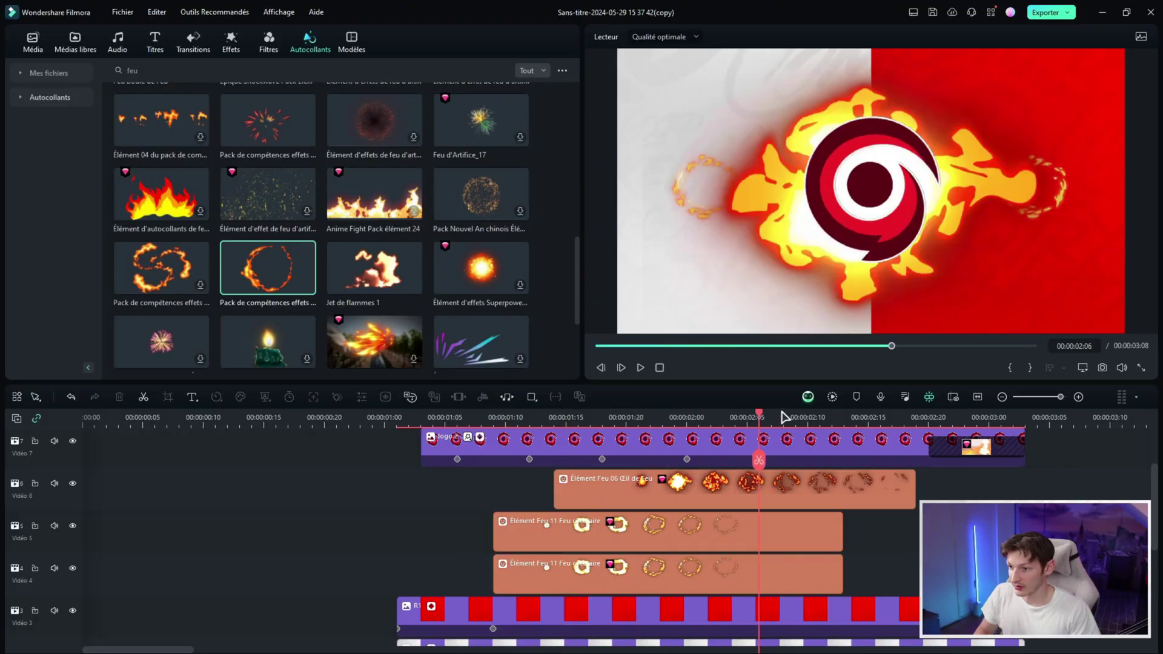
- Scrub through the finished transition to preview the fire stickers, and examine the sound effects on the audio tracks
{"action": "left_click_drag", "start_coordinate": [785, 417], "coordinate": [990, 417]}
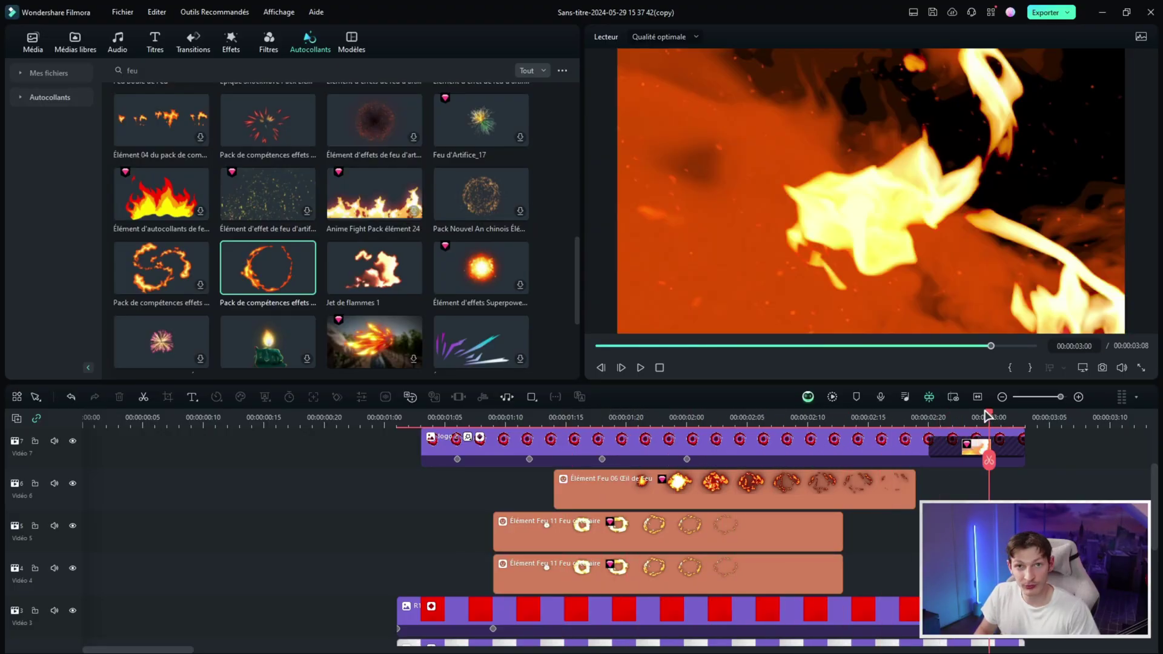
{"action": "scroll", "coordinate": [921, 500], "scroll_direction": "down", "scroll_amount": 1}
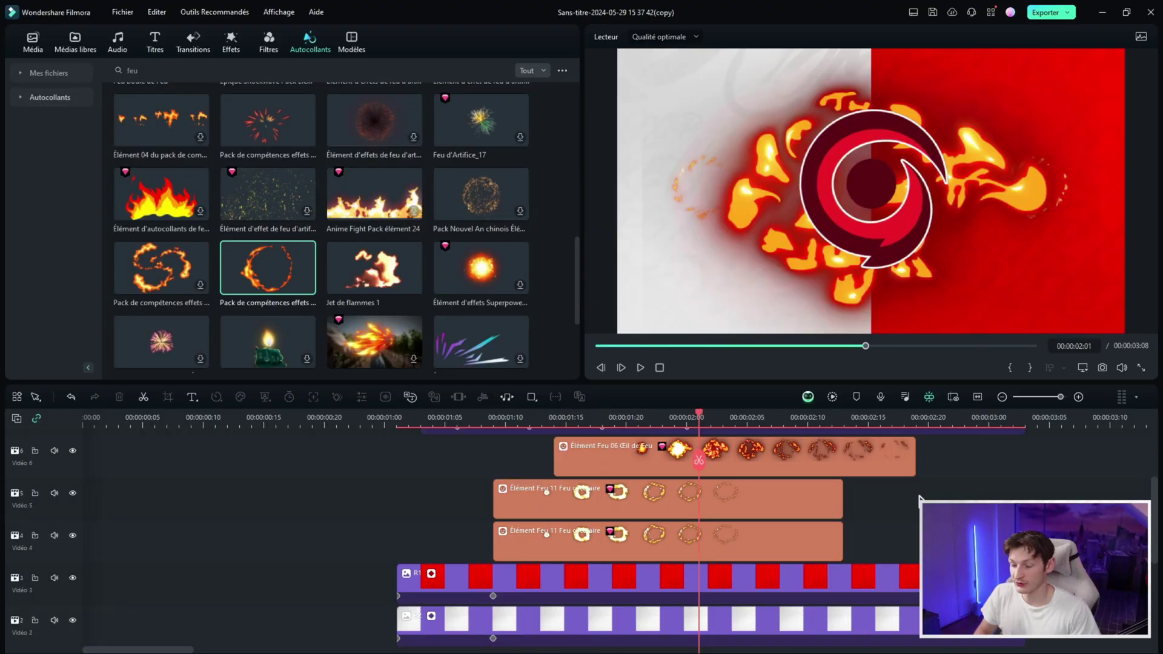
{"action": "scroll", "coordinate": [919, 501], "scroll_direction": "down", "scroll_amount": 3}
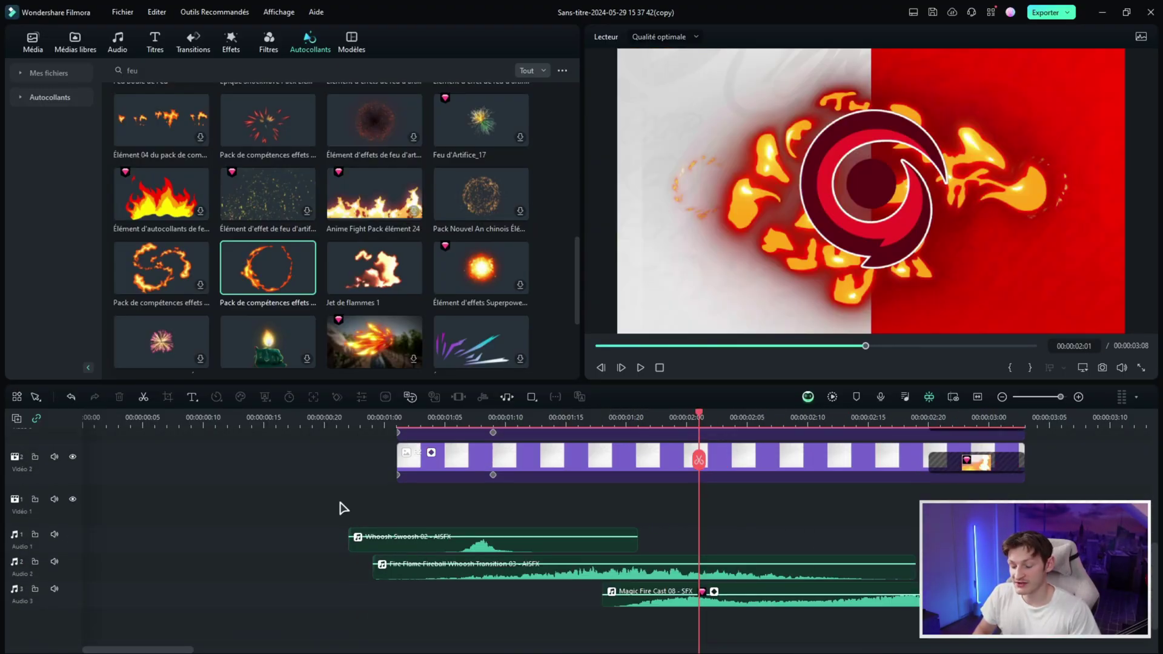
{"action": "left_click_drag", "start_coordinate": [324, 496], "coordinate": [920, 637]}
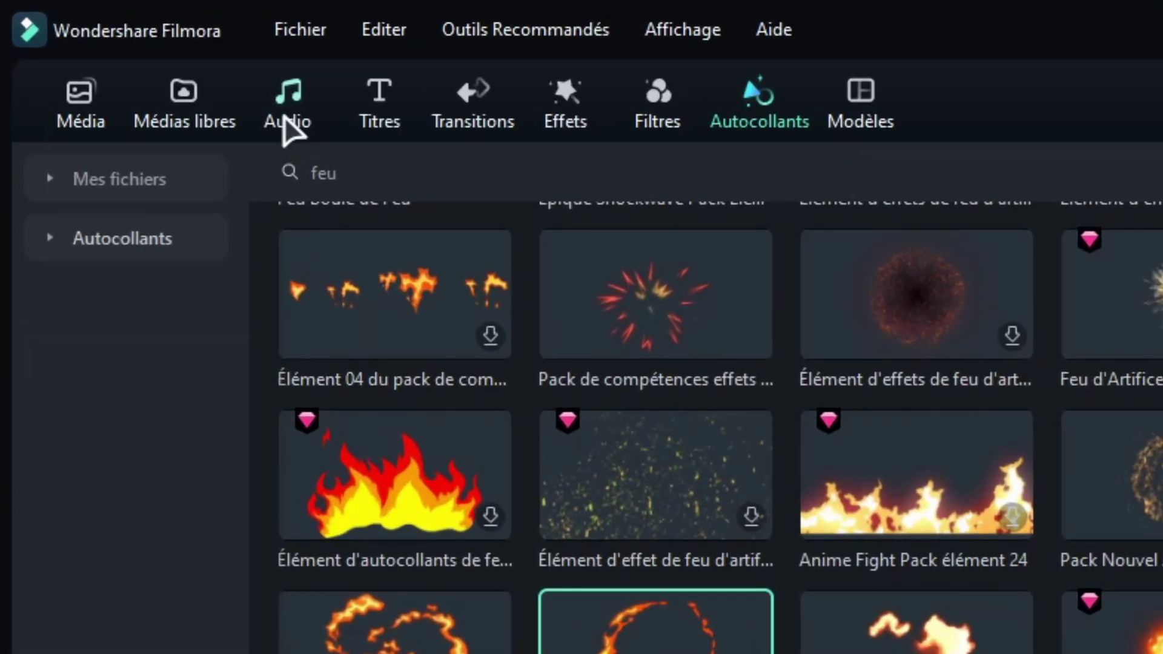
- Search the sound effects library for "feu"
{"action": "left_click", "coordinate": [131, 56]}
{"action": "left_click", "coordinate": [42, 143]}
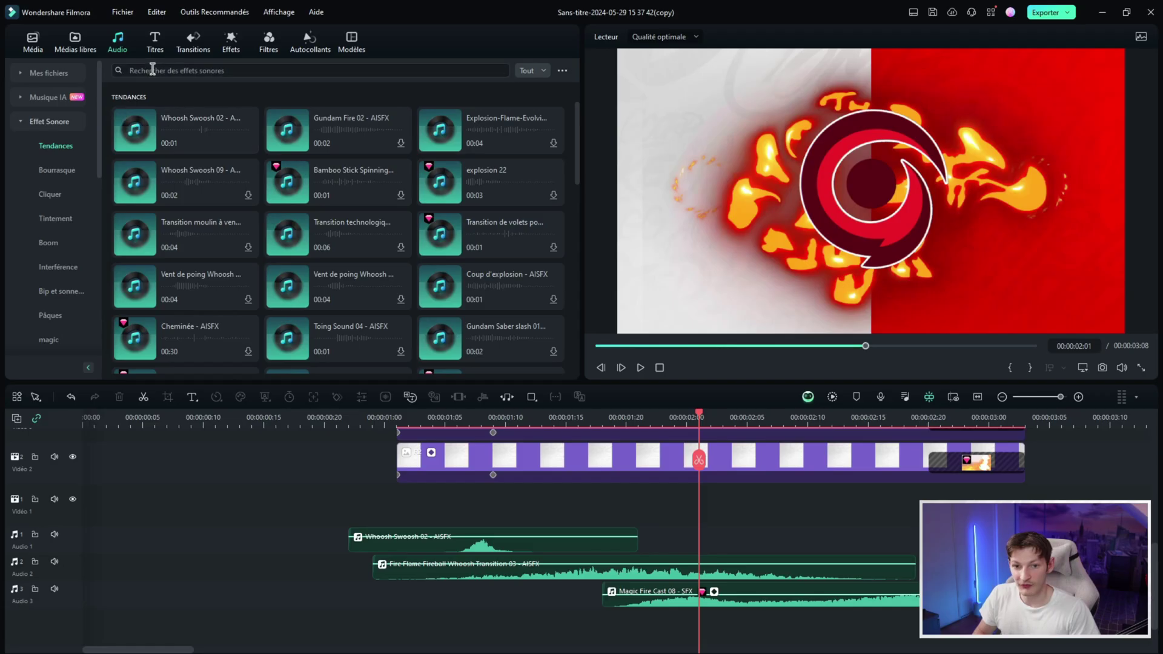
{"action": "left_click", "coordinate": [374, 27]}
{"action": "type", "text": "feuu"}
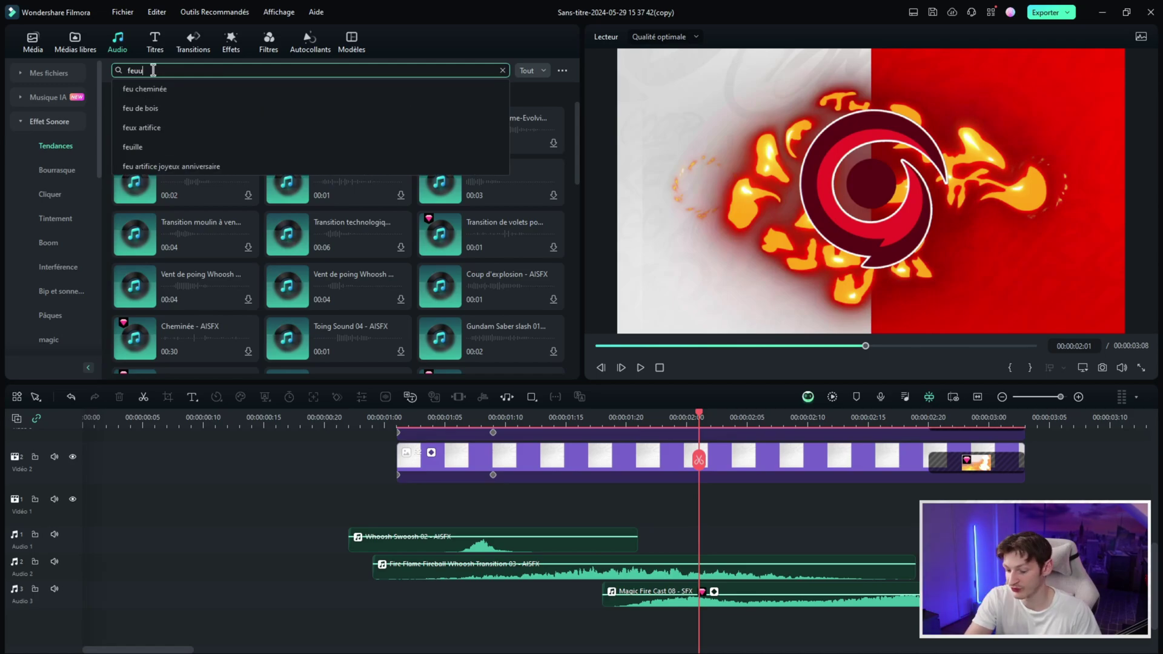
{"action": "key", "text": "Return"}
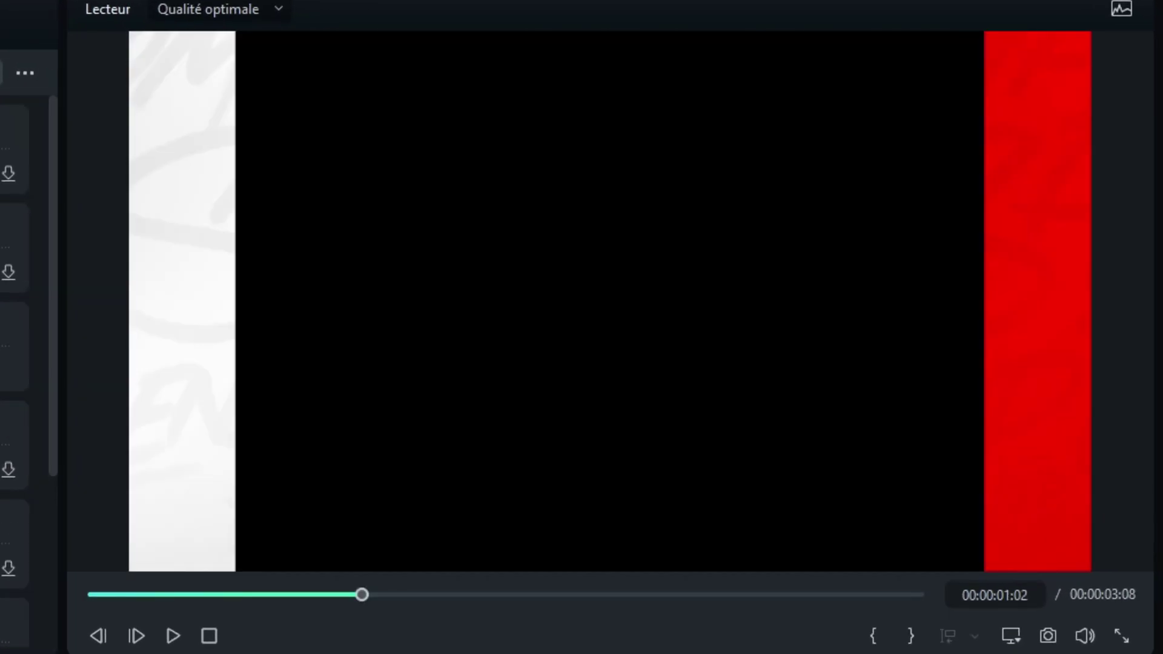
- Preview the logo and fire animation against its sound effects, and open the audio settings of Whoosh Swoosh 02 - AISFX
{"action": "left_click_drag", "start_coordinate": [408, 418], "coordinate": [540, 427]}
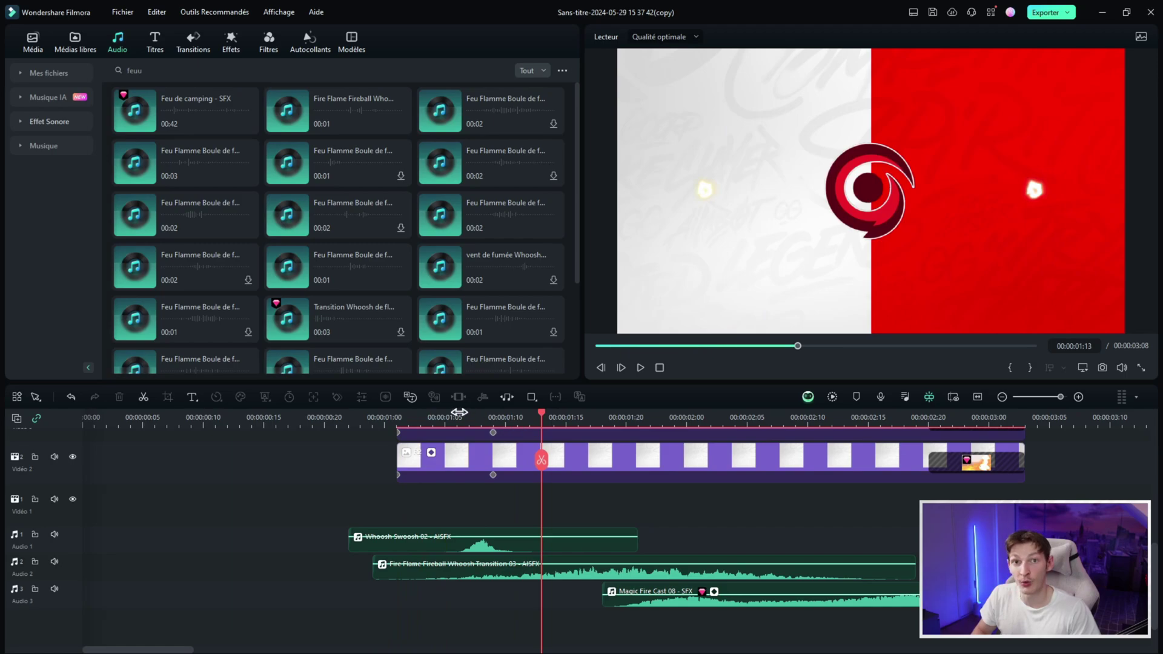
{"action": "double_click", "coordinate": [519, 553]}
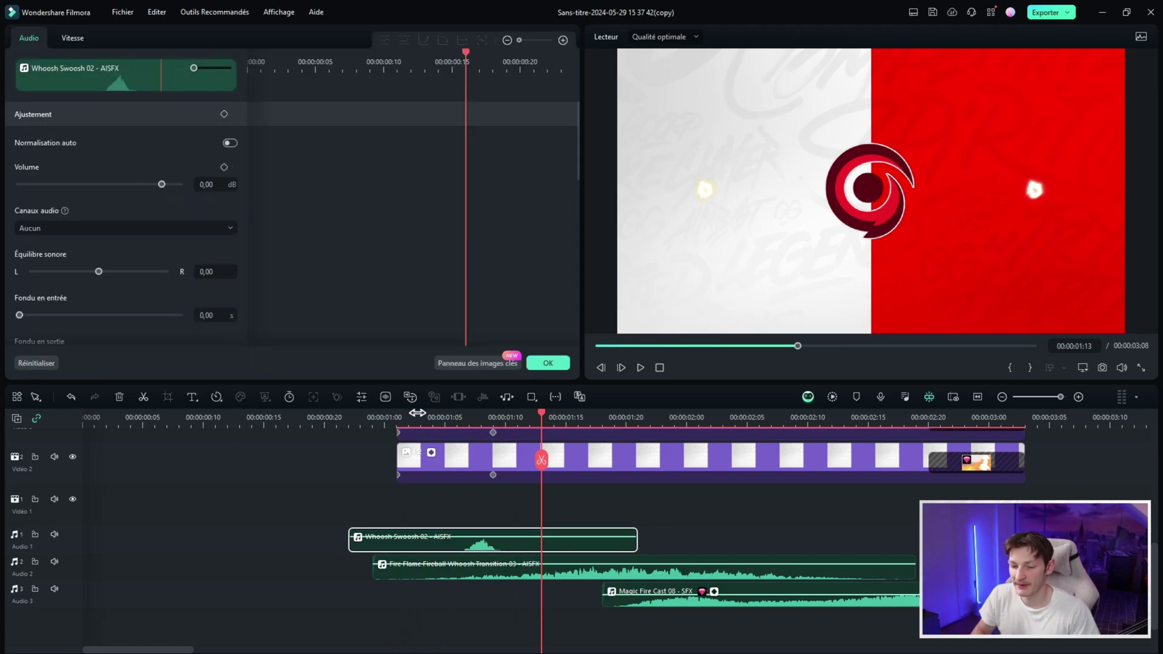
{"action": "left_click_drag", "start_coordinate": [417, 413], "coordinate": [504, 415]}
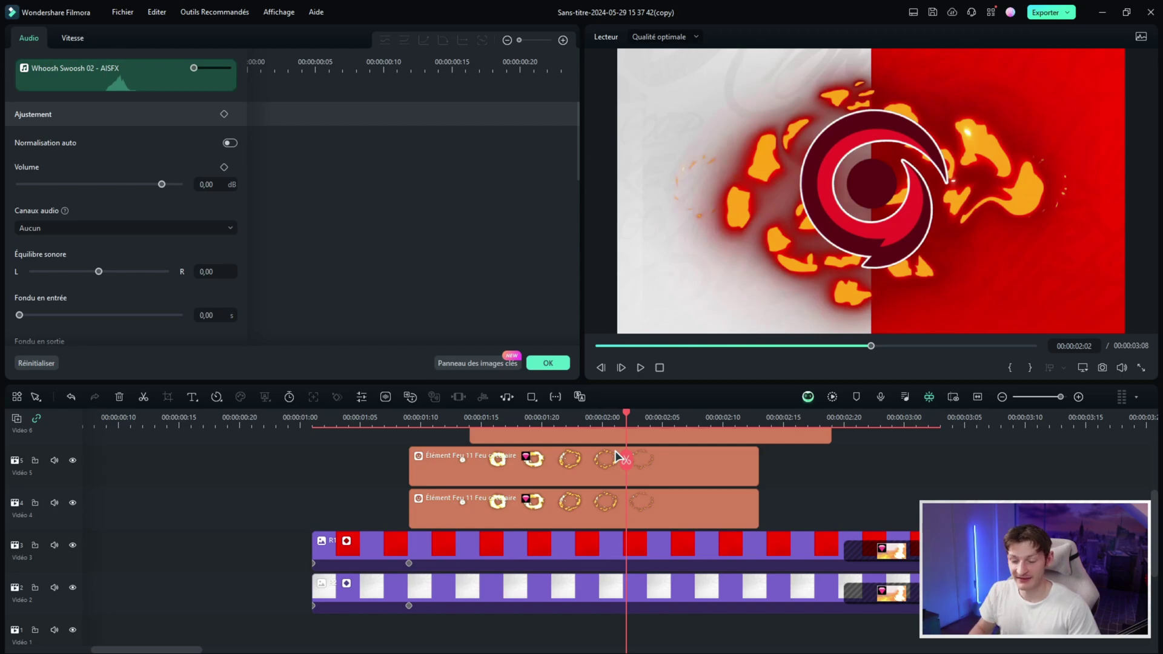
- Mark the export range from 00:00:01:01, open its export settings and name the output file XXXX
{"action": "left_click_drag", "start_coordinate": [391, 415], "coordinate": [312, 433]}
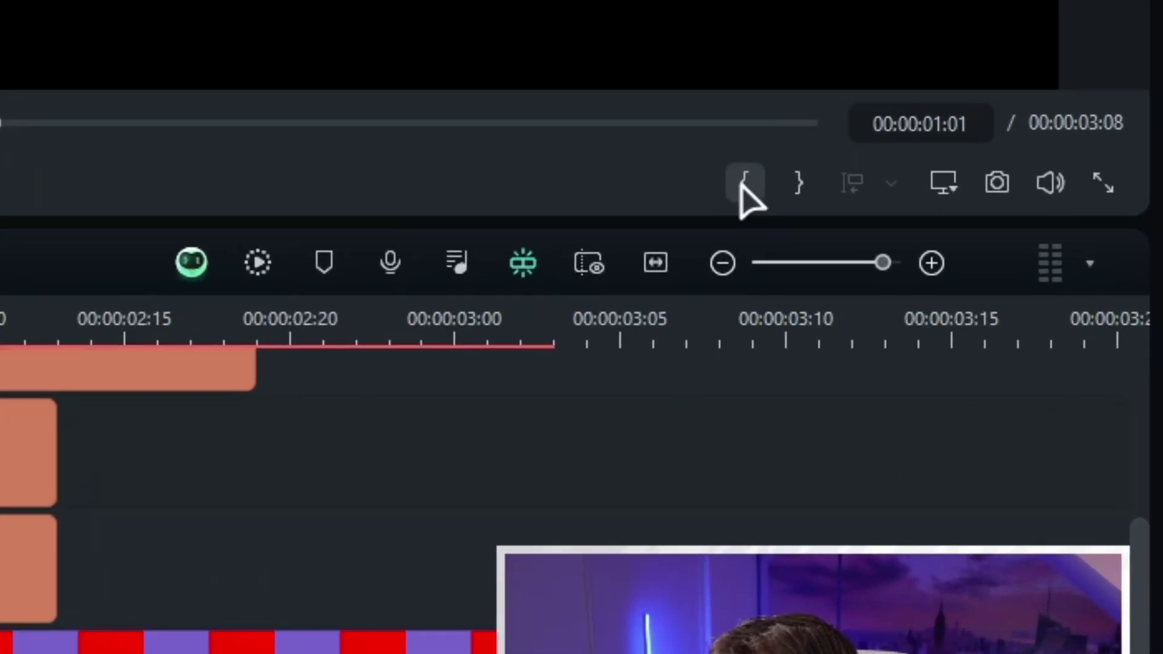
{"action": "left_click", "coordinate": [746, 185]}
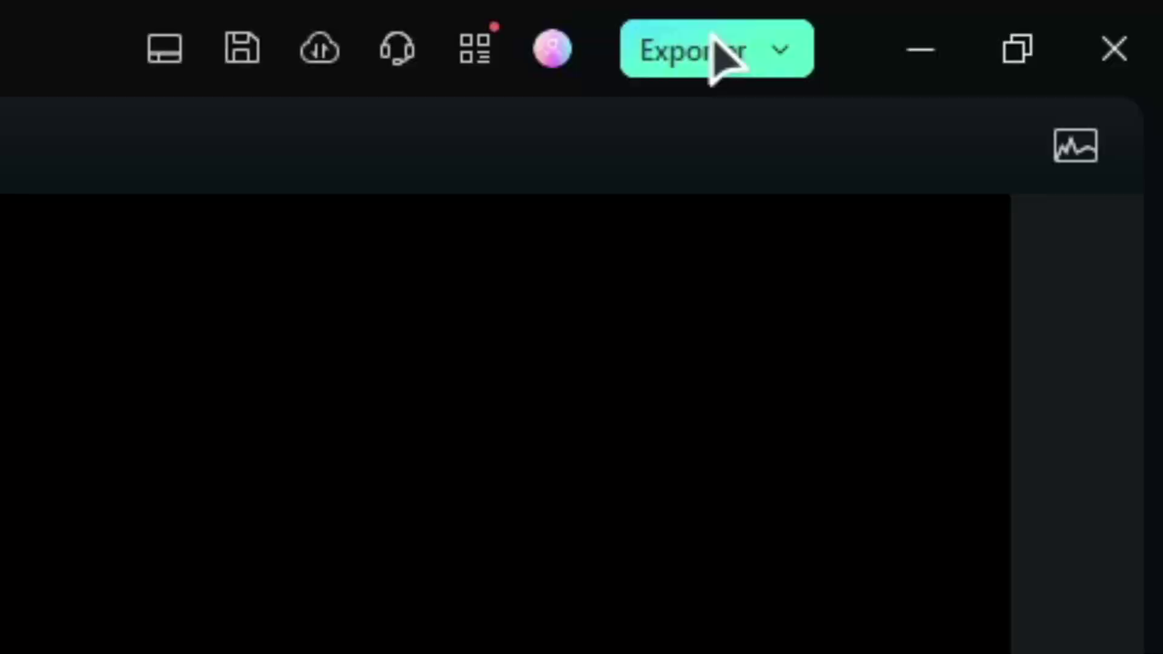
{"action": "left_click", "coordinate": [715, 48]}
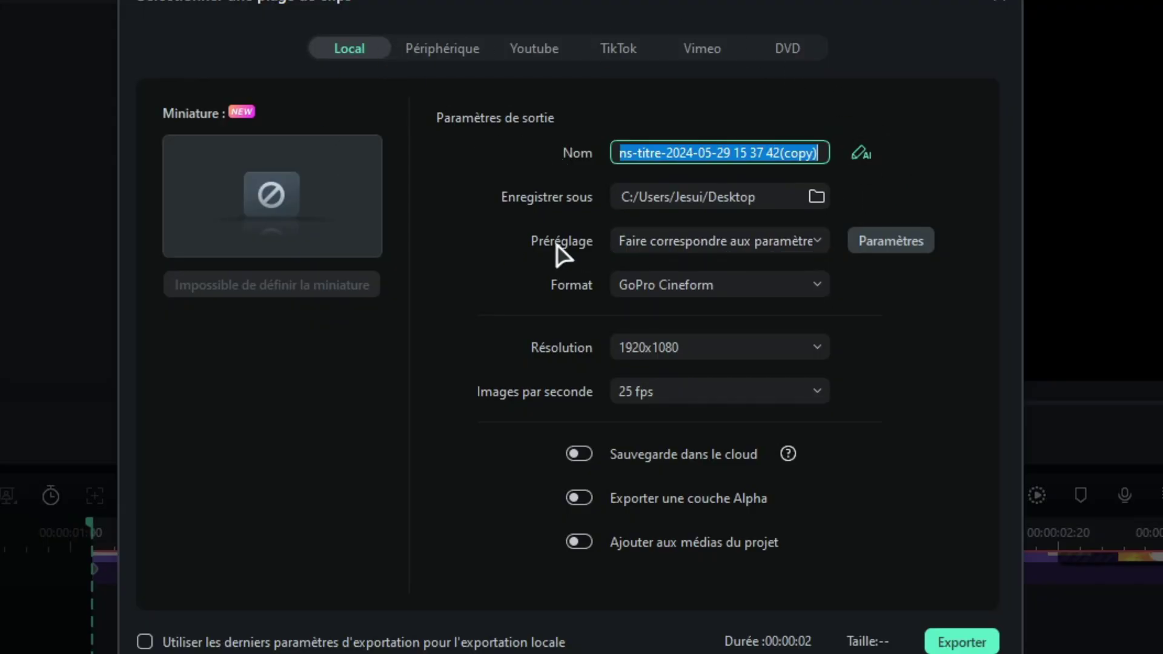
{"action": "type", "text": "XXXX"}
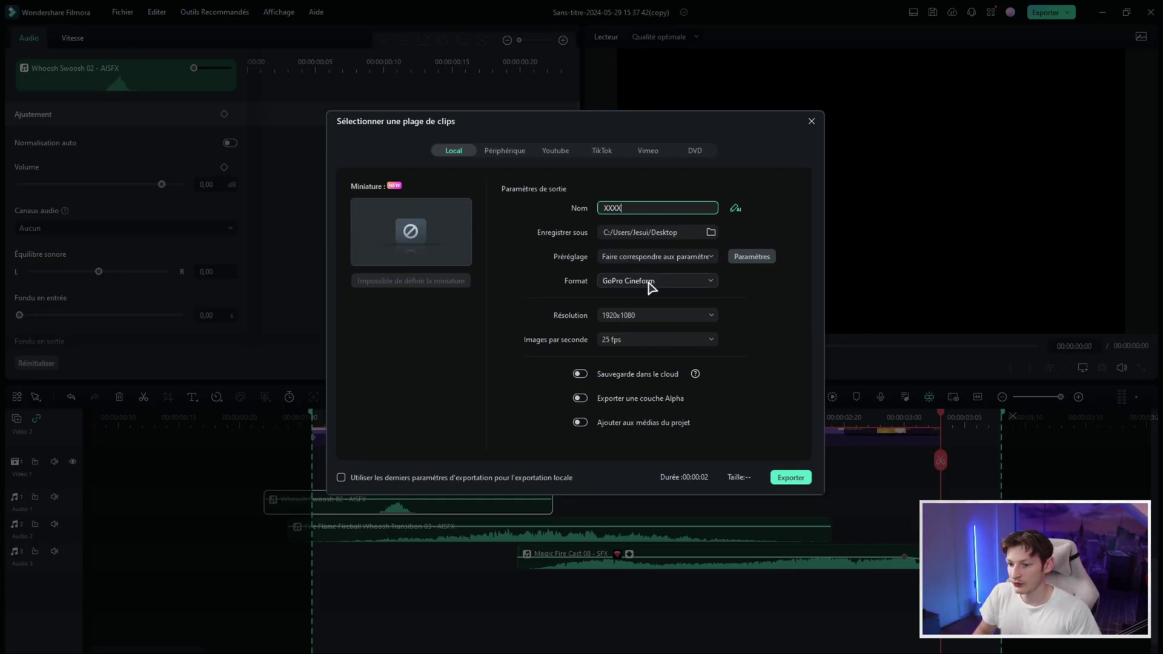
- Choose GoPro Cineform as the export format and enable exporting an alpha layer
{"action": "left_click", "coordinate": [651, 287]}
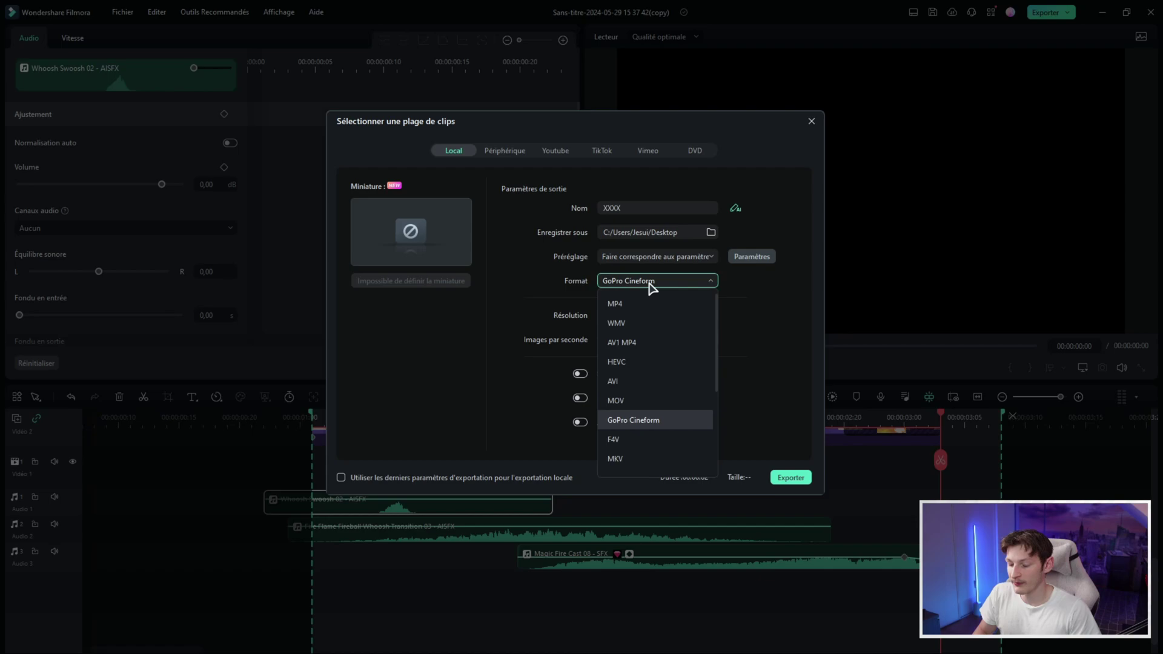
{"action": "left_click", "coordinate": [629, 424]}
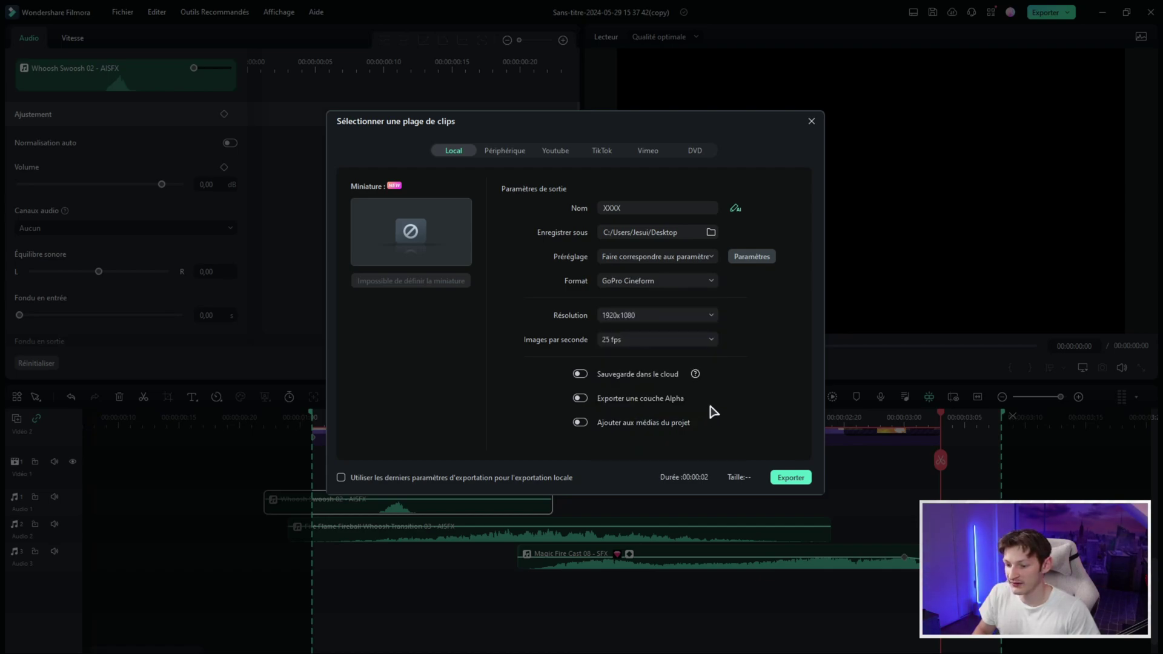
{"action": "left_click", "coordinate": [582, 399]}
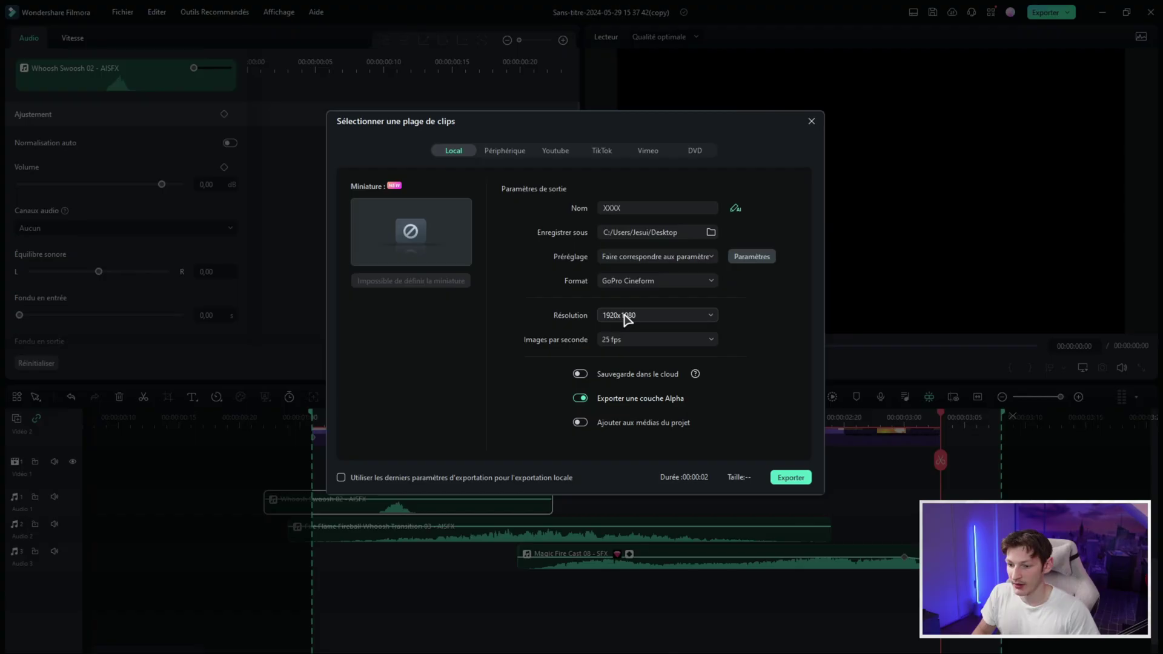
- Set the export resolution to 1280x720 and the frame rate to 50 fps
{"action": "left_click", "coordinate": [624, 315]}
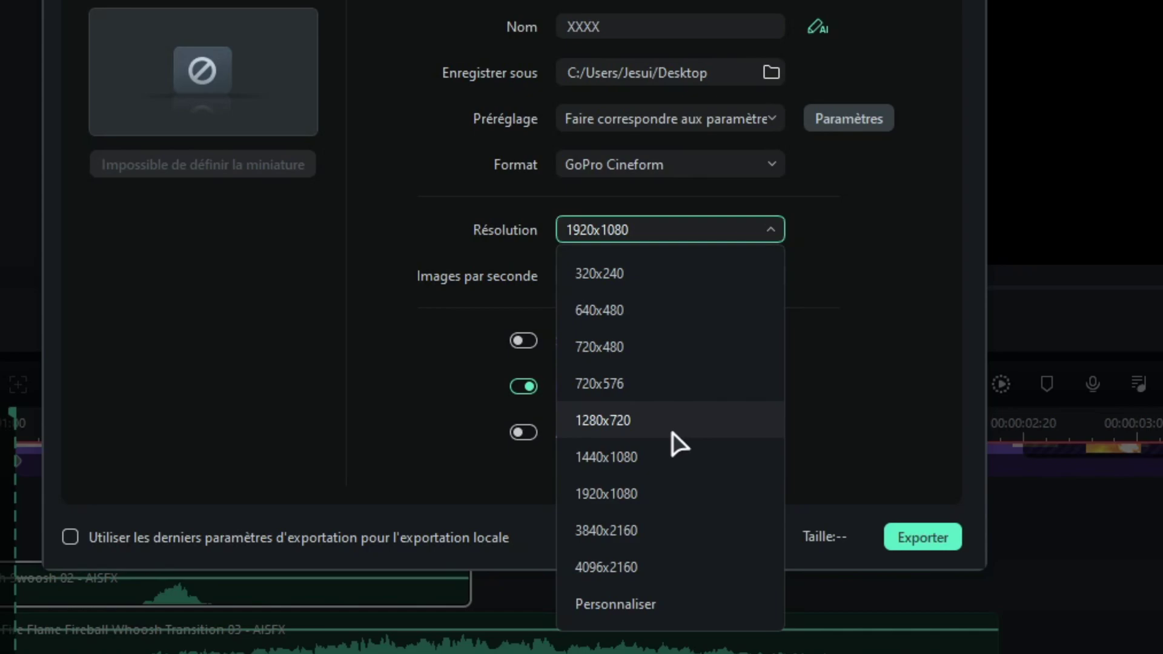
{"action": "left_click", "coordinate": [655, 423]}
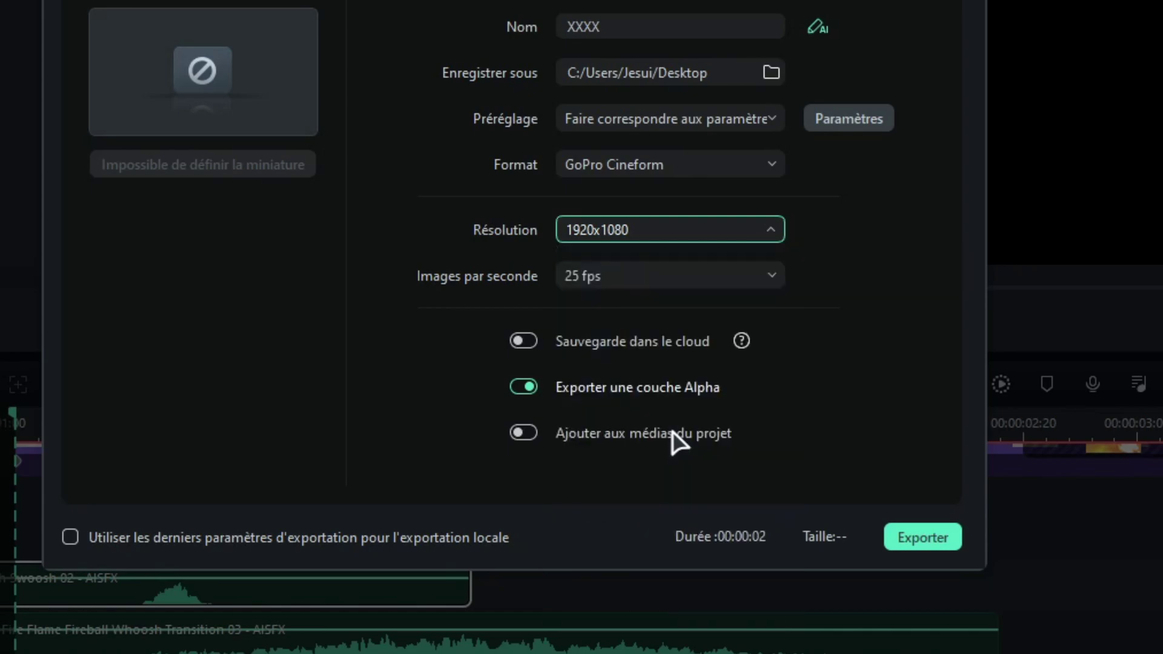
{"action": "mouse_move", "coordinate": [629, 394]}
{"action": "left_click", "coordinate": [599, 284]}
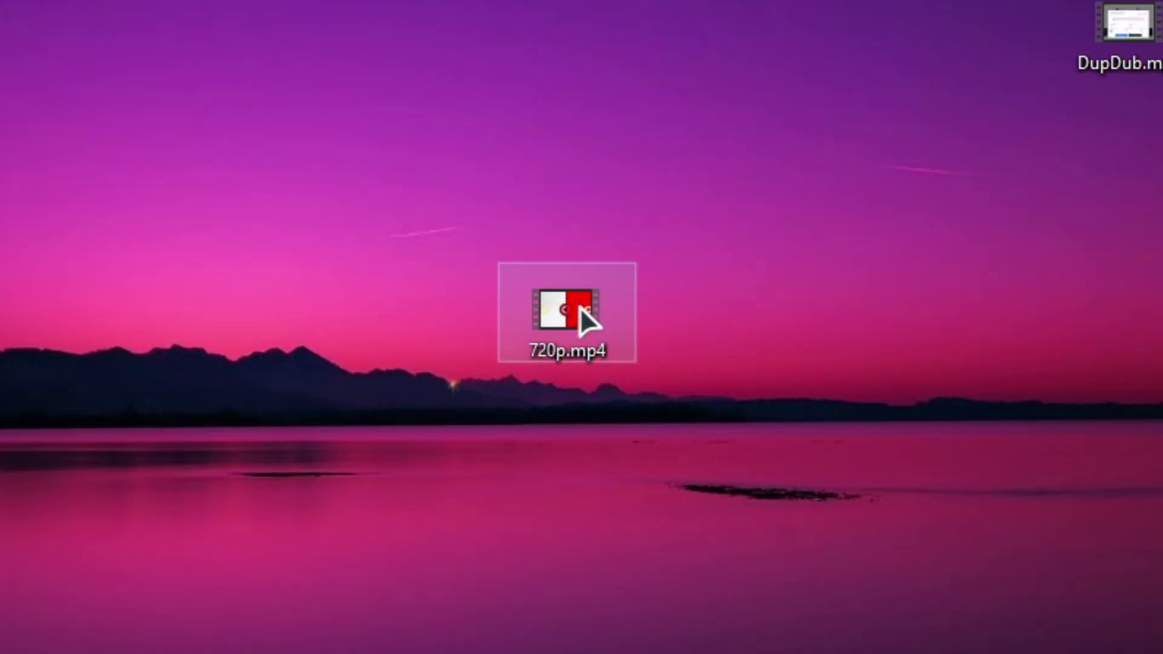
- Try to play the exported video in the media player, and dismiss its message
{"action": "double_click", "coordinate": [581, 307]}
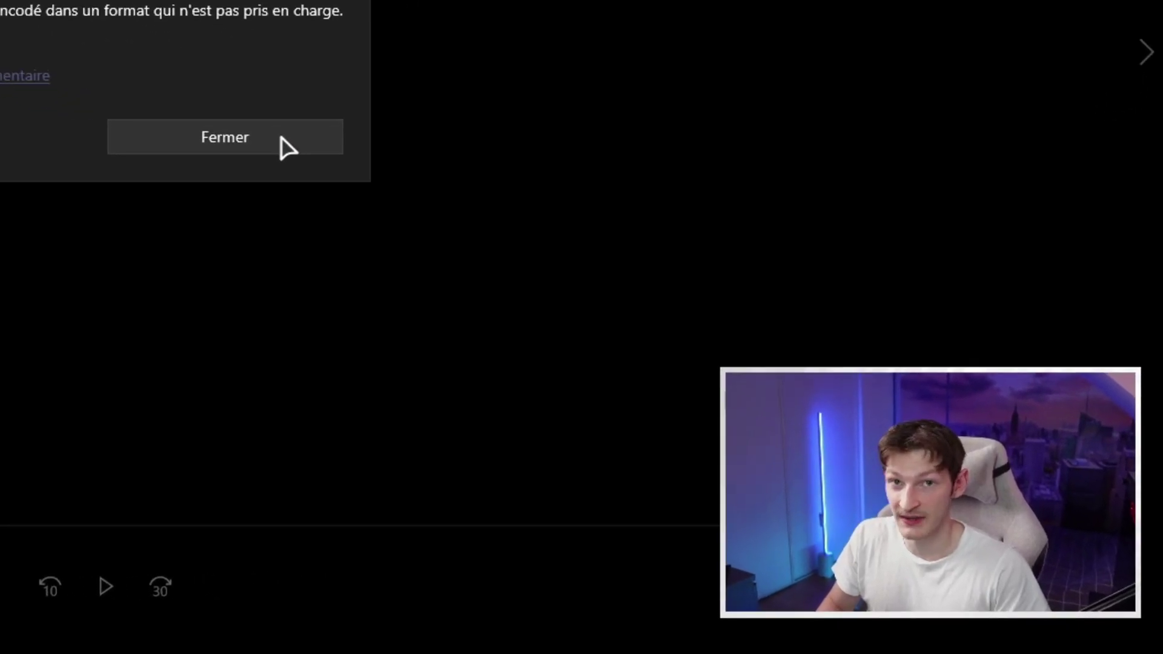
{"action": "left_click", "coordinate": [342, 179]}
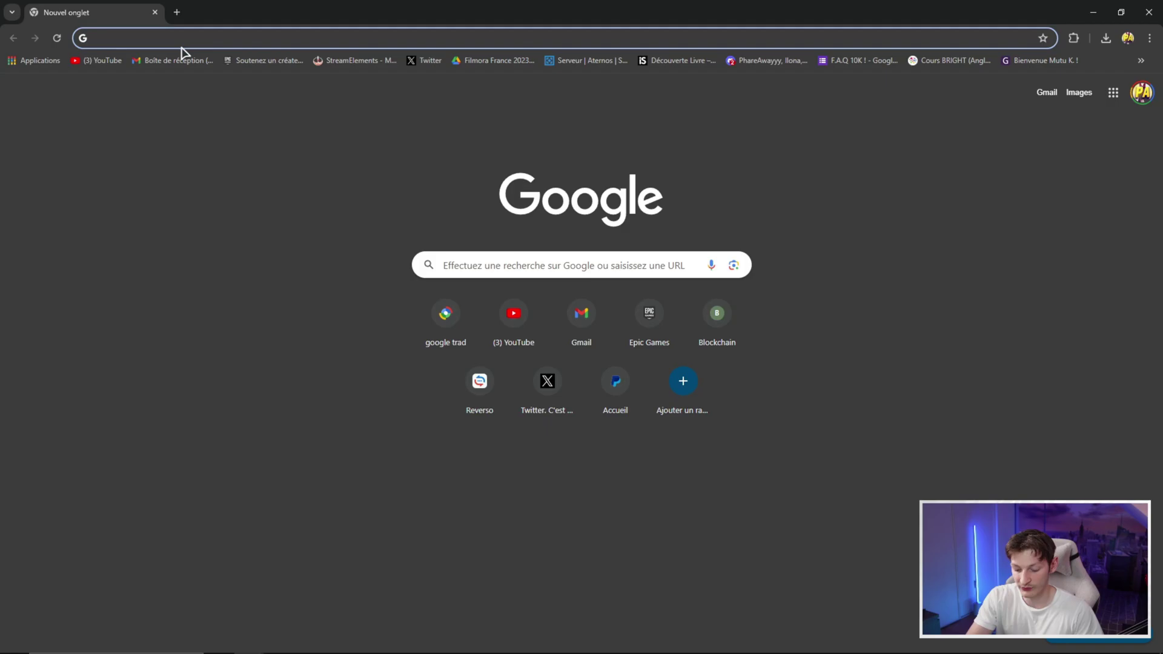
- Switch to the browser, open Convertio's MP4 to WEBM converter and convert 720p.mp4 to WEBM
{"action": "type", "text": "mp4-webm/"}
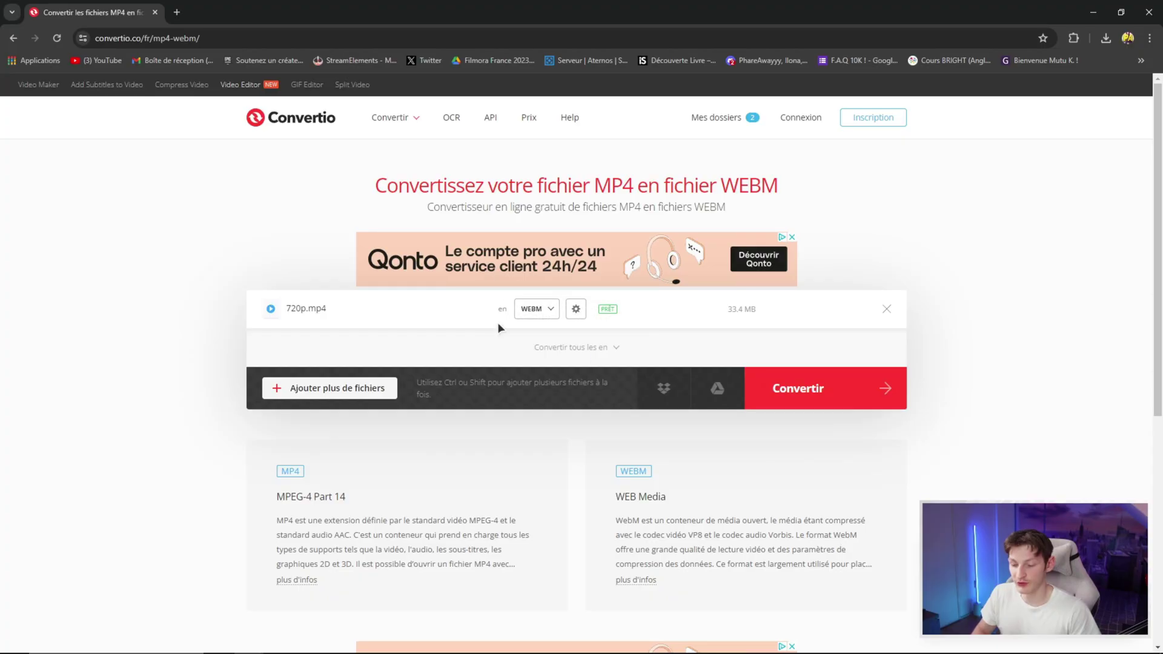
{"action": "scroll", "coordinate": [782, 400], "scroll_direction": "down", "scroll_amount": 1}
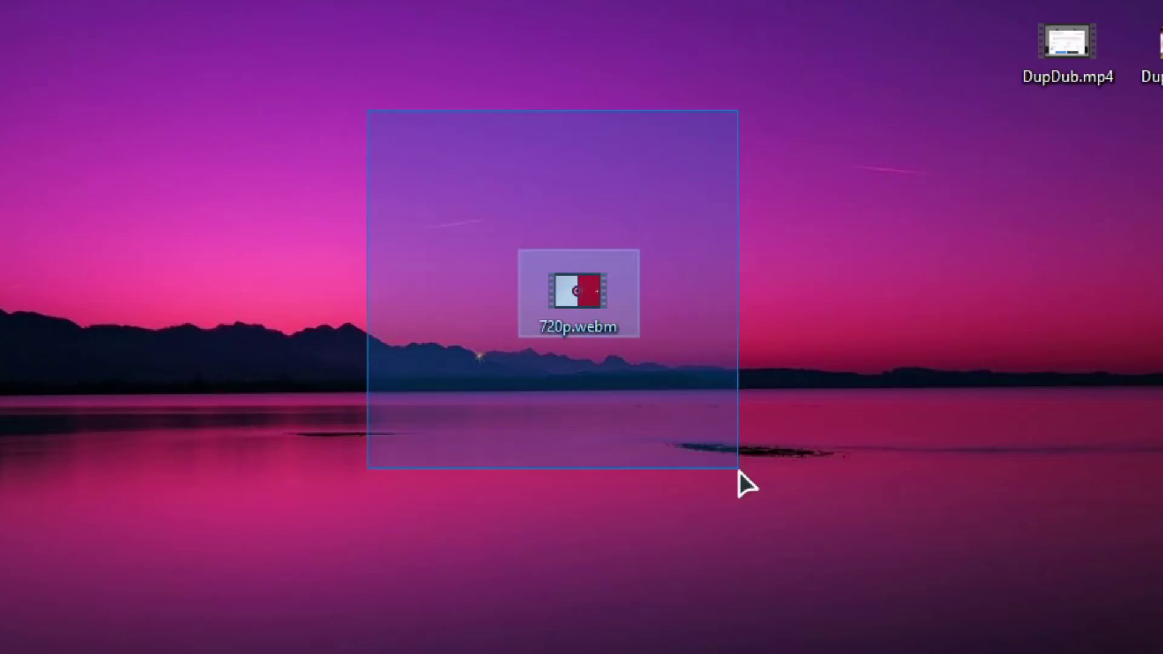
{"action": "left_click_drag", "start_coordinate": [740, 471], "coordinate": [740, 472]}
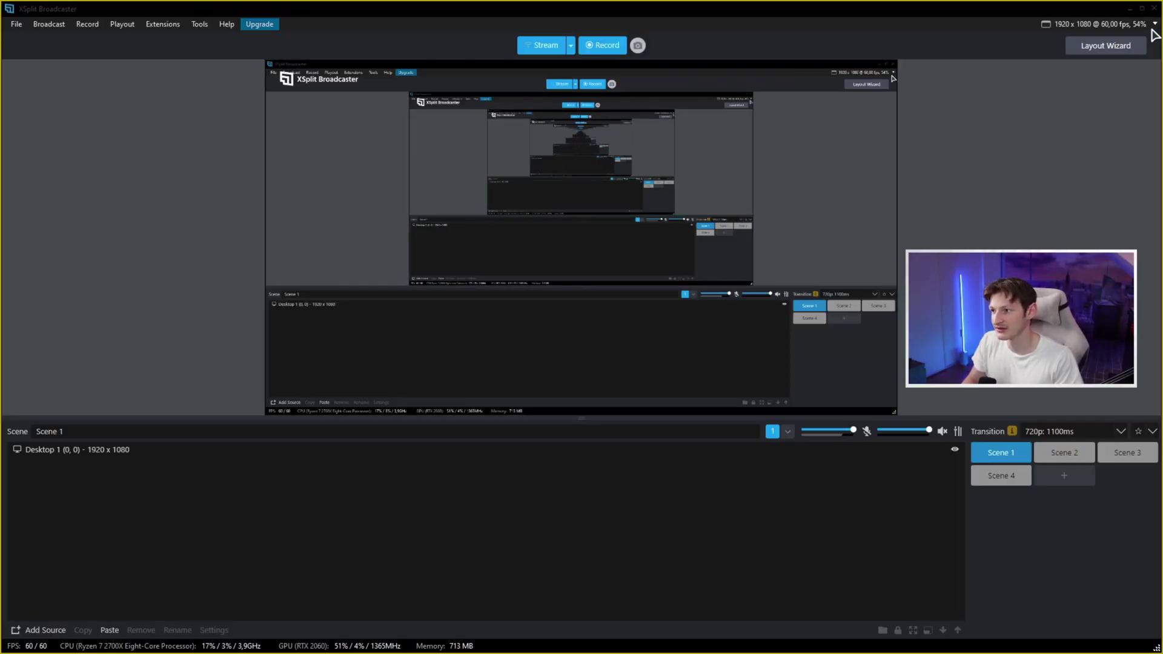
- Switch to XSplit Broadcaster, choose the 1920 x 1080 - 1080p (16:9) resolution and open the frame rate options
{"action": "left_click", "coordinate": [1155, 24]}
{"action": "mouse_move", "coordinate": [1118, 39]}
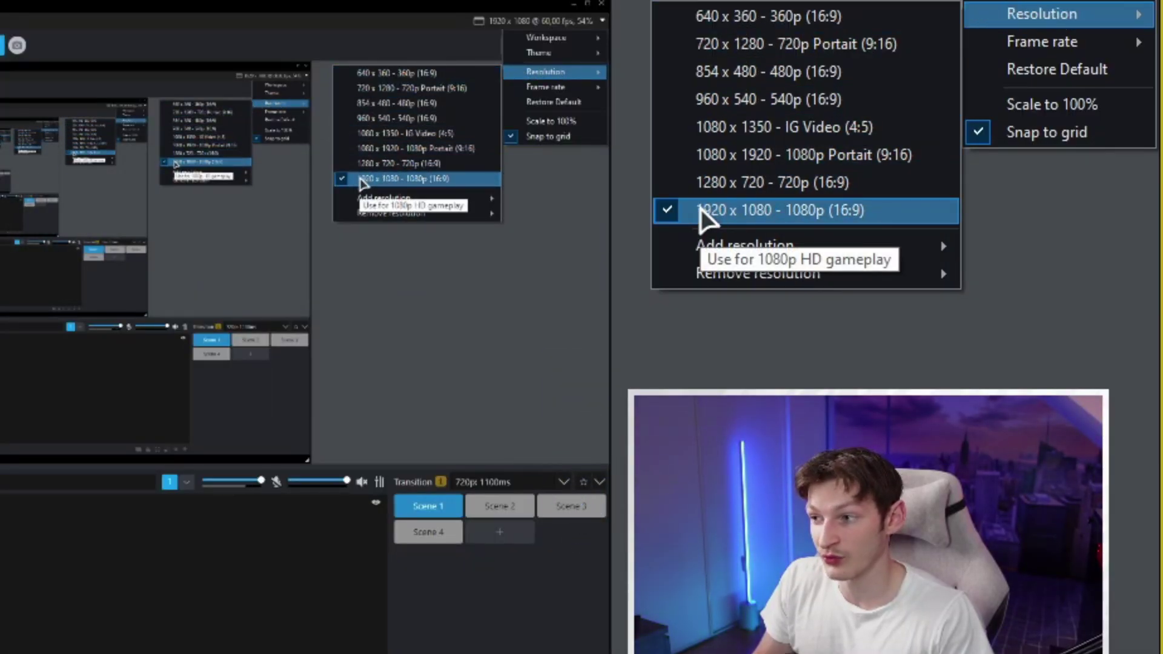
{"action": "left_click", "coordinate": [700, 209]}
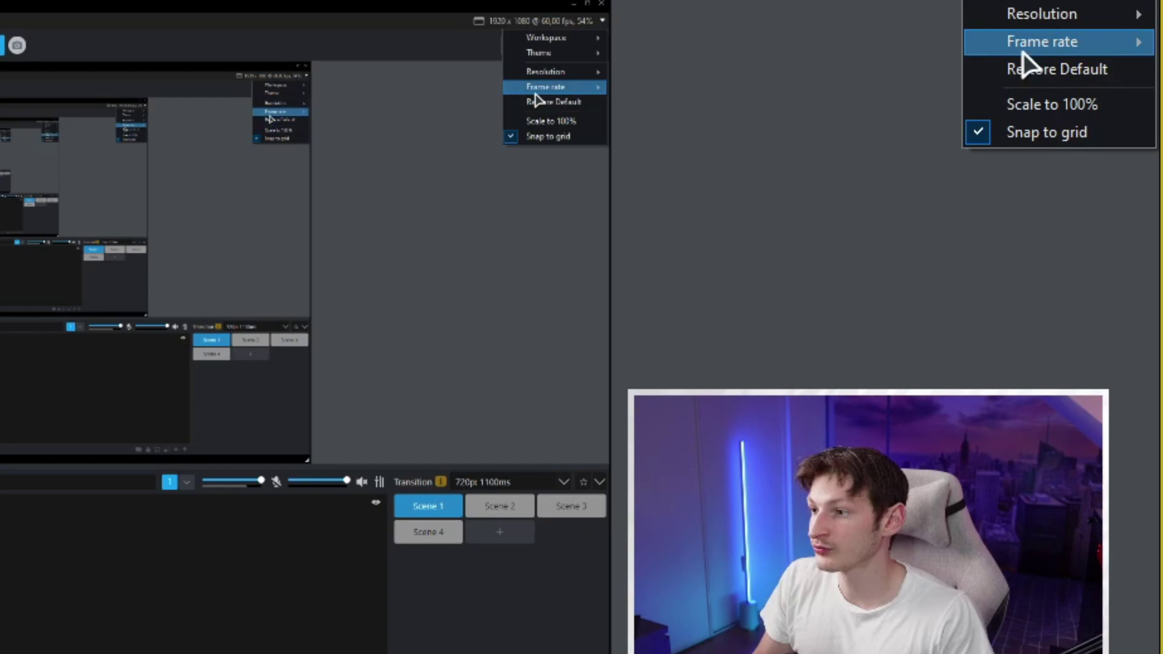
{"action": "mouse_move", "coordinate": [1024, 44]}
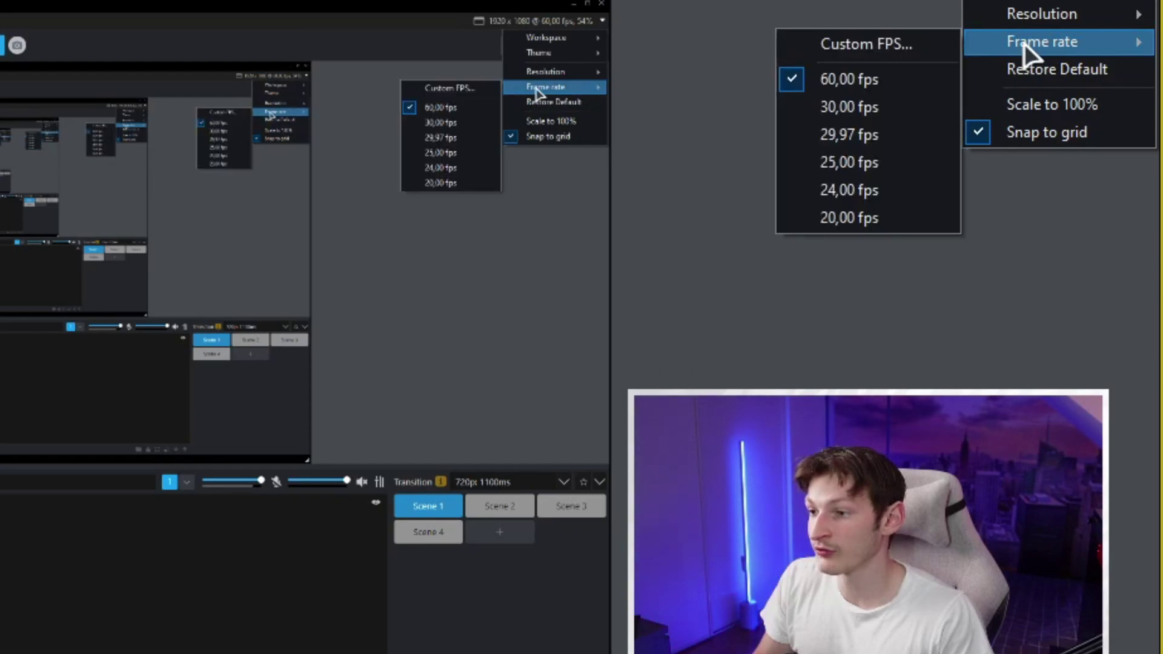